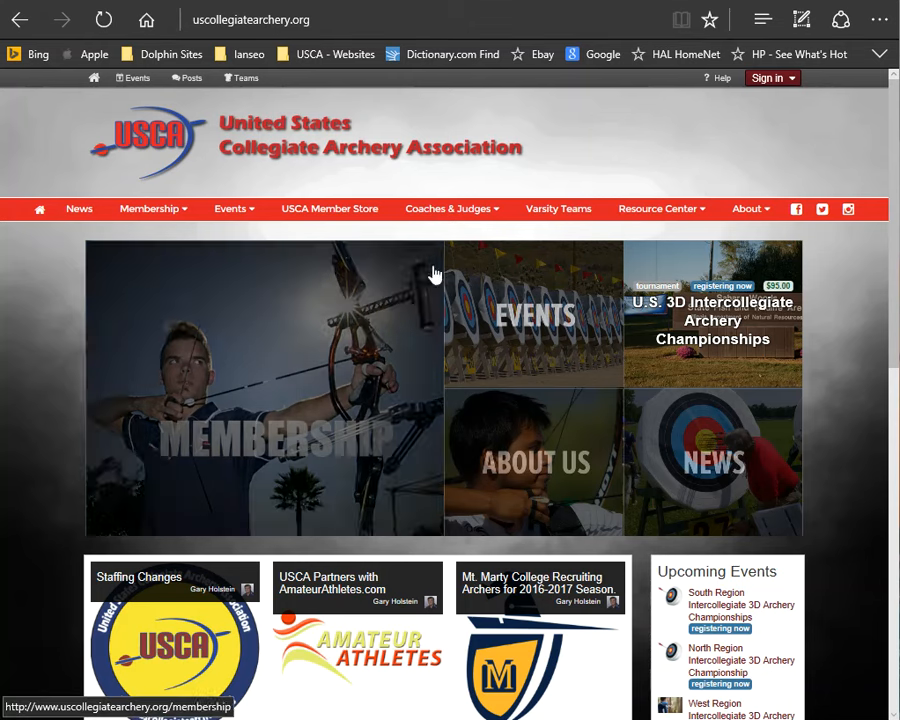
# Step: Sign in to the site with the saved account email and its password
pyautogui.click(772, 86)
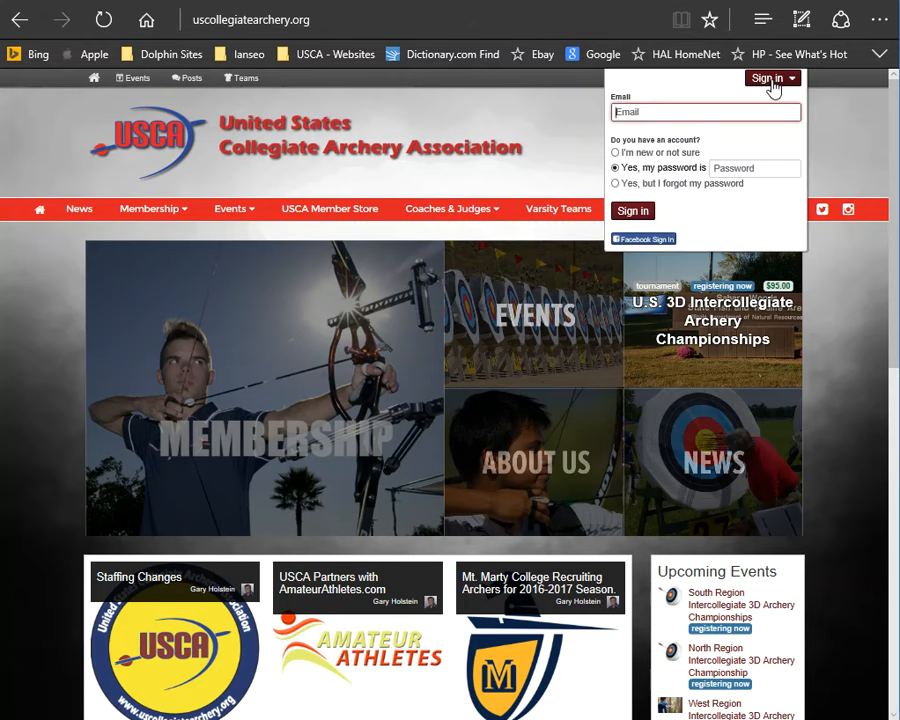
pyautogui.click(741, 108)
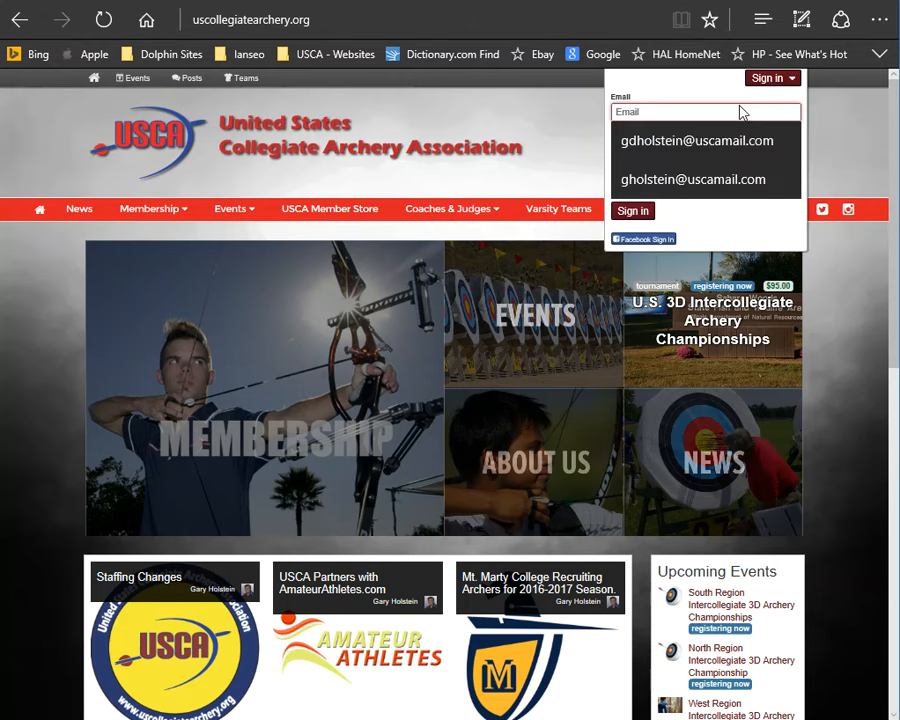
pyautogui.click(741, 141)
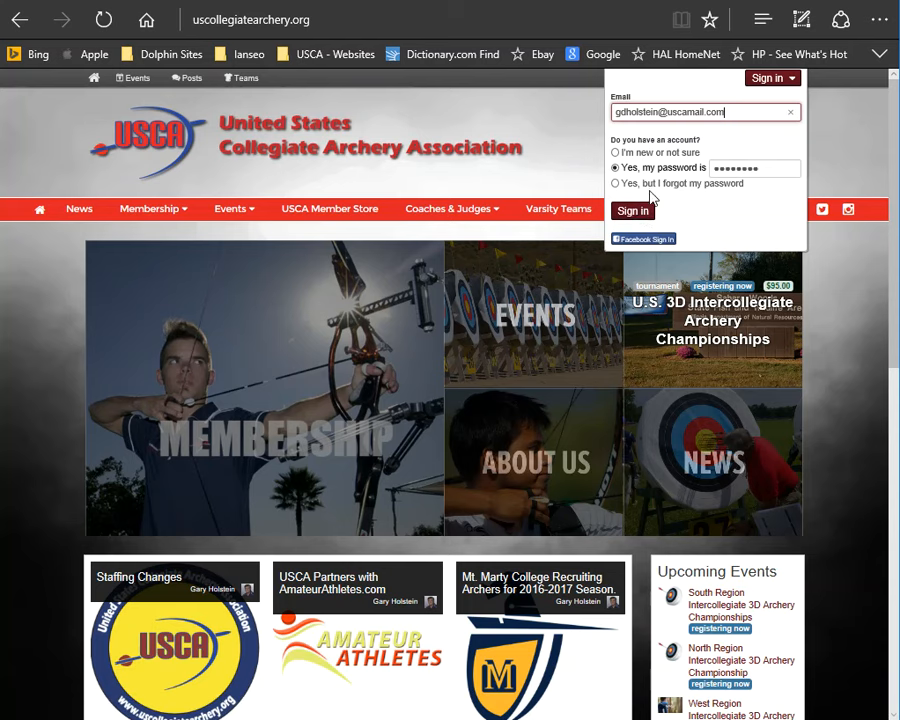
pyautogui.click(641, 214)
pyautogui.click(645, 224)
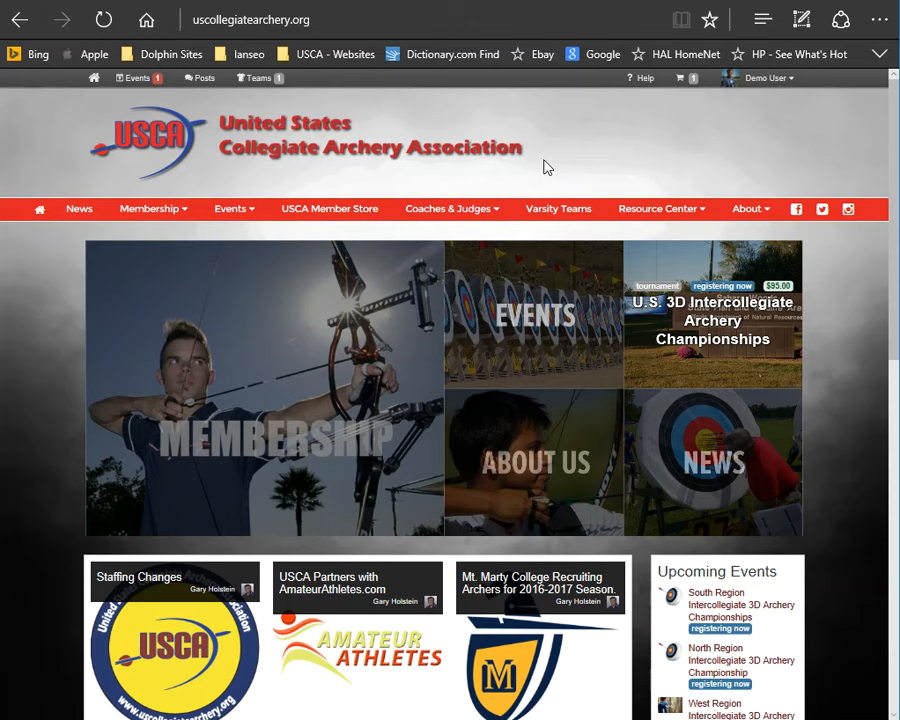
# Step: Open the membership account management page and edit the University of California Irvine team's players
pyautogui.moveTo(150, 210)
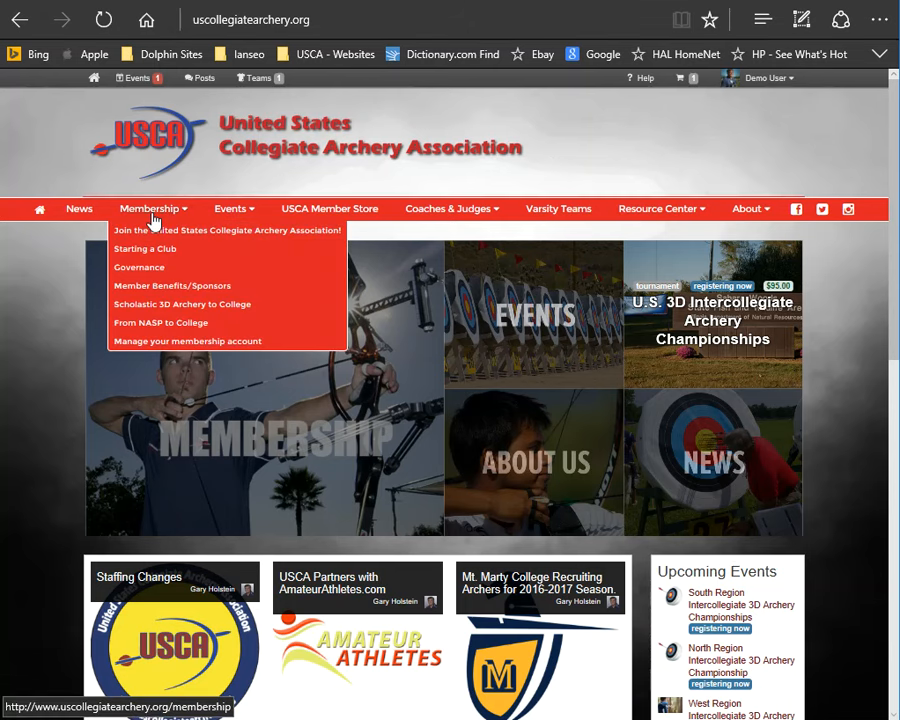
pyautogui.click(150, 346)
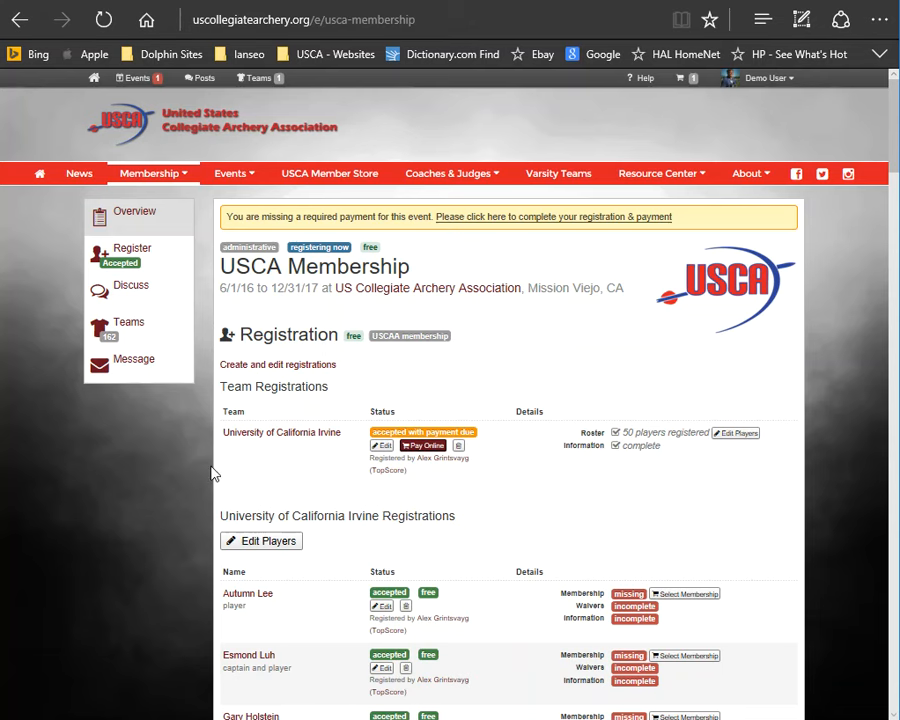
pyautogui.moveTo(893, 153)
pyautogui.mouseDown()
pyautogui.moveTo(882, 352)
pyautogui.moveTo(886, 609)
pyautogui.moveTo(893, 150)
pyautogui.mouseUp()
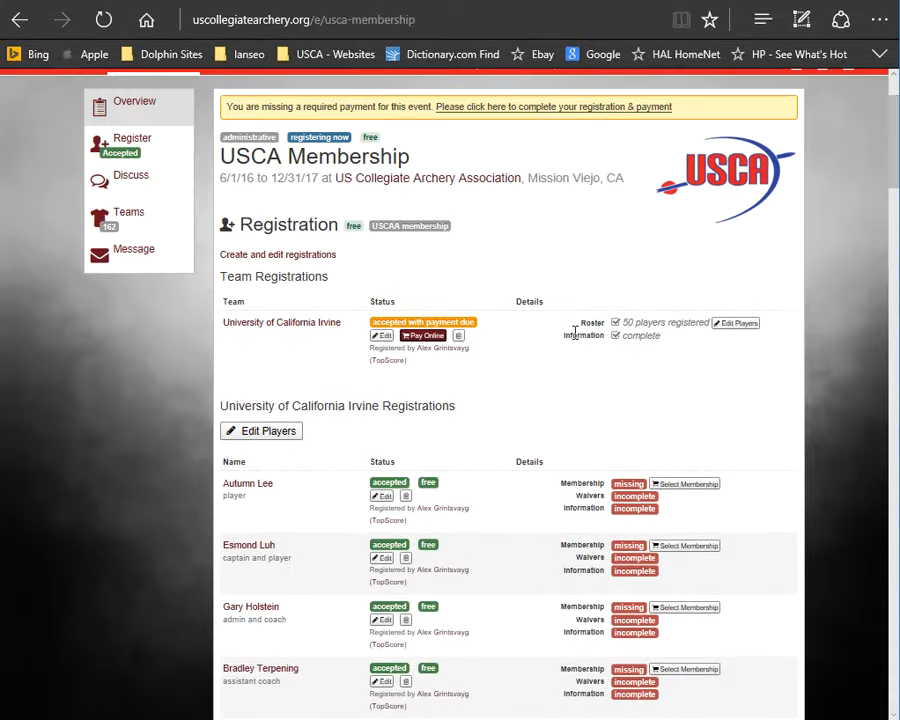
pyautogui.click(248, 434)
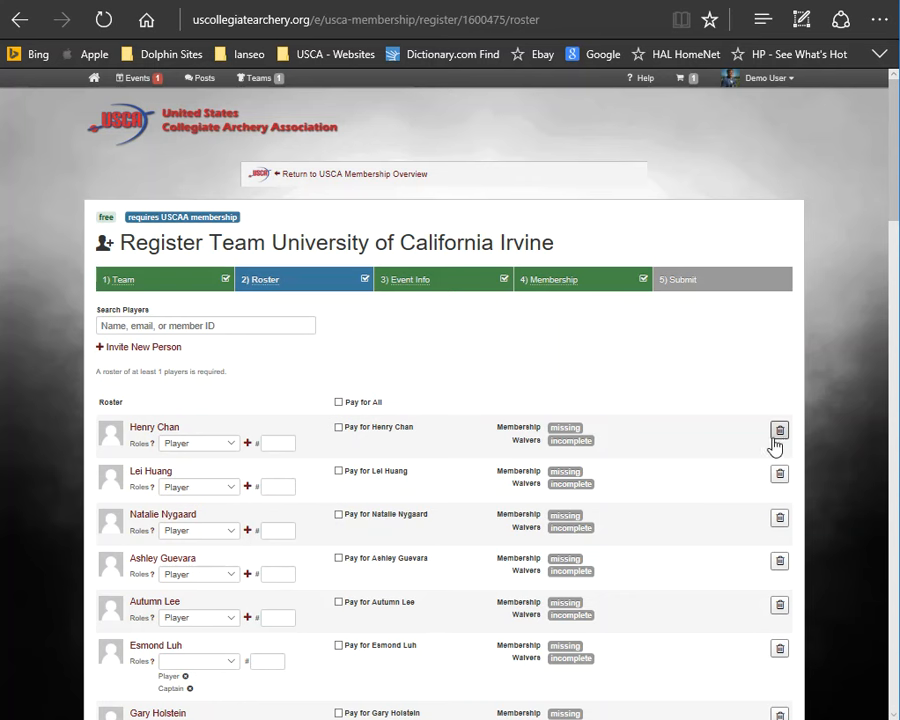
# Step: Permanently remove the Demo User registration from the team roster
pyautogui.scroll(-6, 897, 190)
pyautogui.scroll(-13, 888, 450)
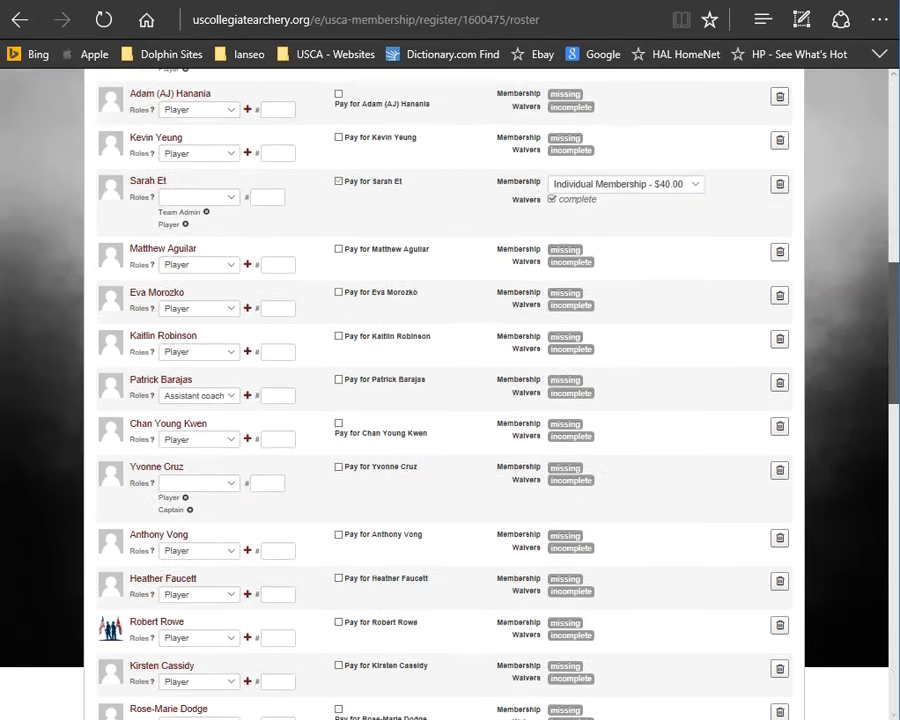
pyautogui.scroll(-3, 880, 614)
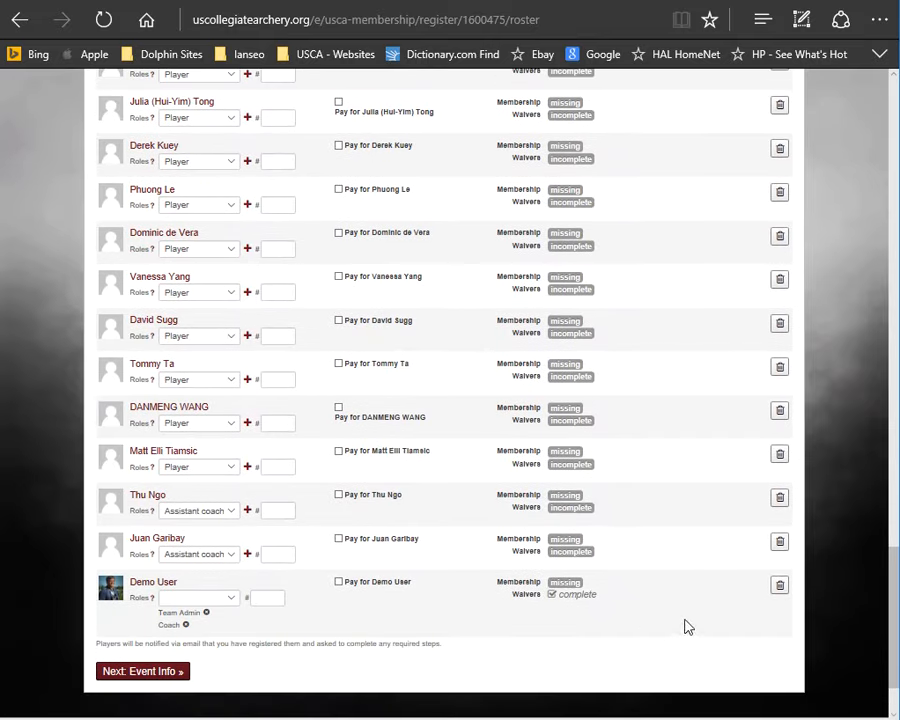
pyautogui.click(779, 585)
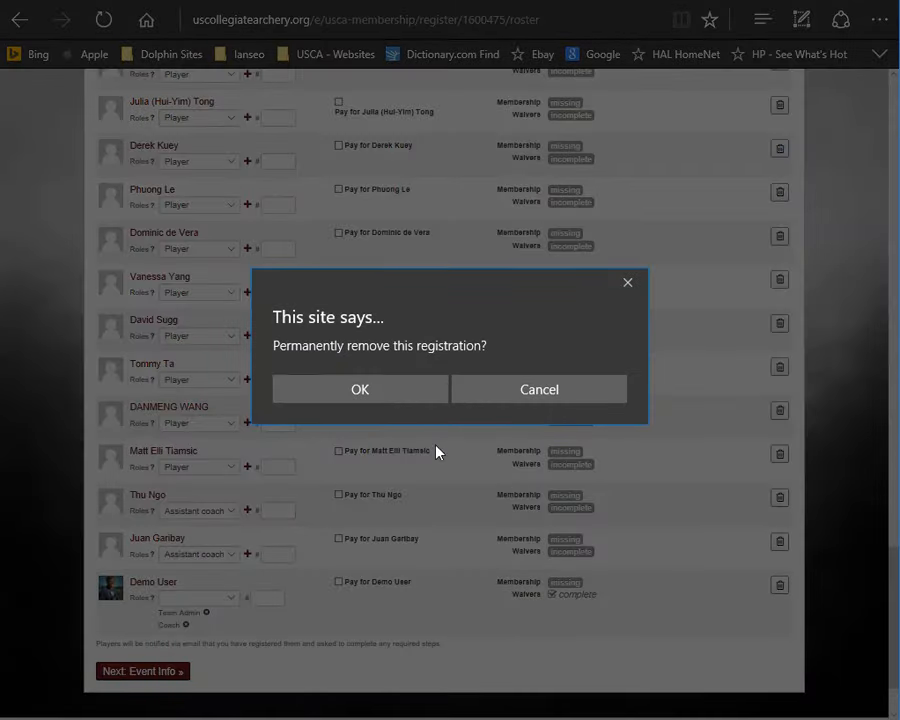
pyautogui.click(386, 397)
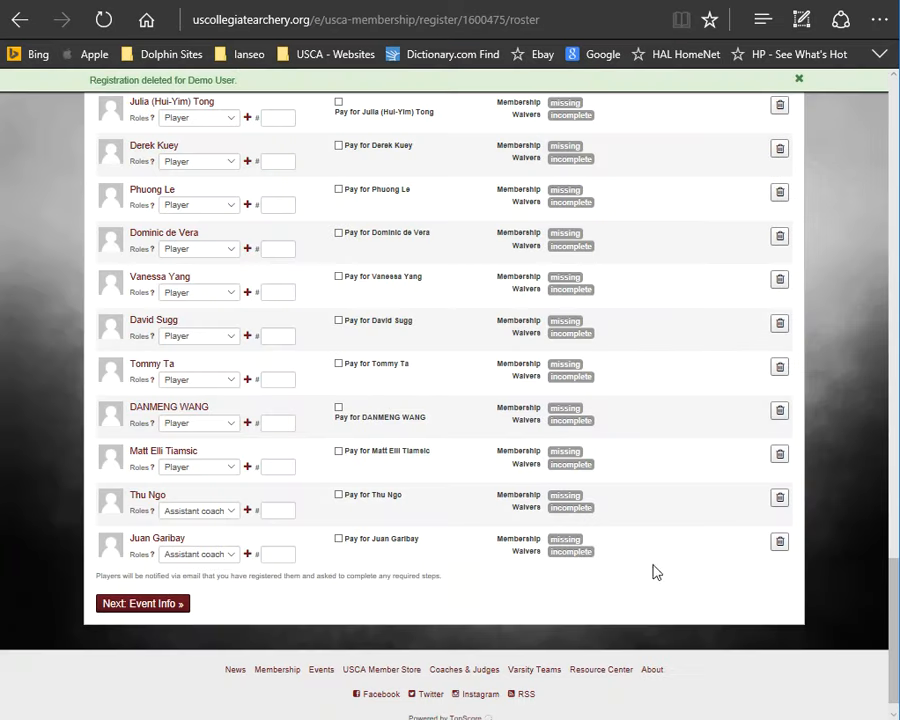
# Step: Invite a new person to the roster as male with first name demo and last name user
pyautogui.moveTo(897, 594); pyautogui.dragTo(886, 141)
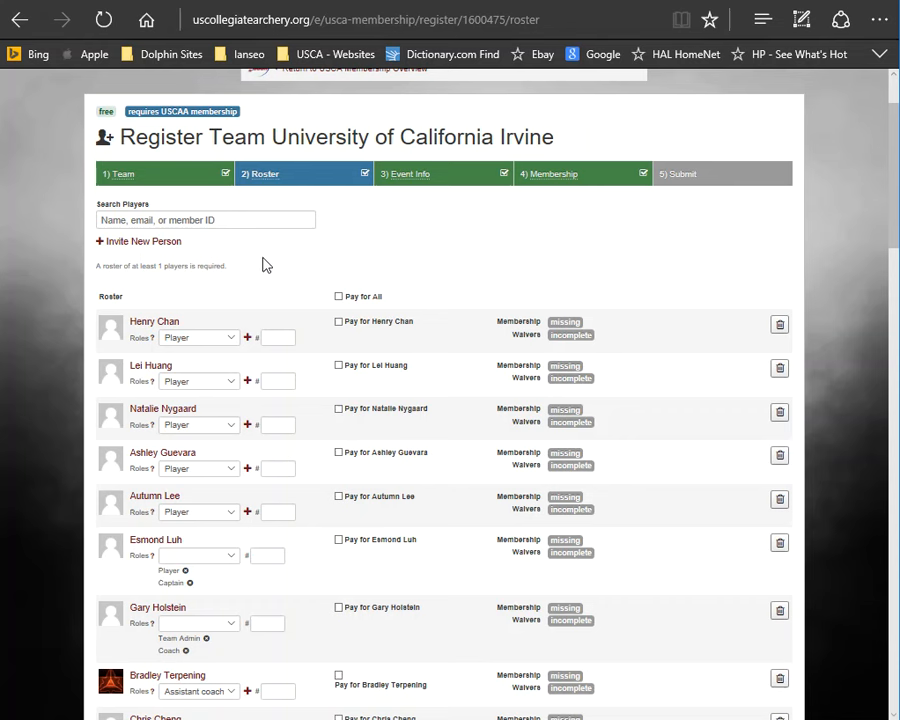
pyautogui.click(165, 248)
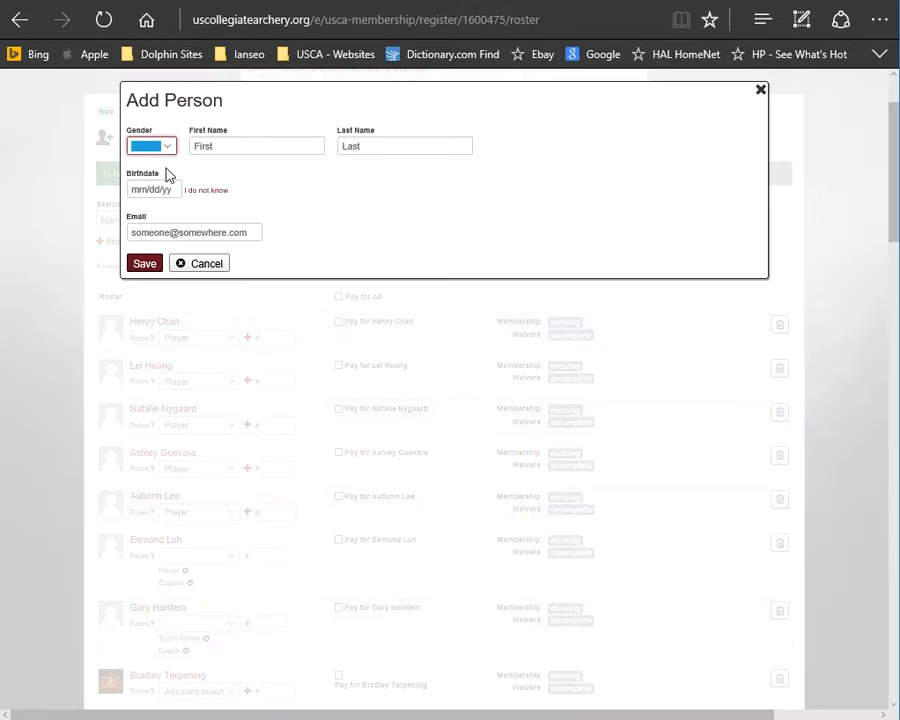
pyautogui.click(174, 147)
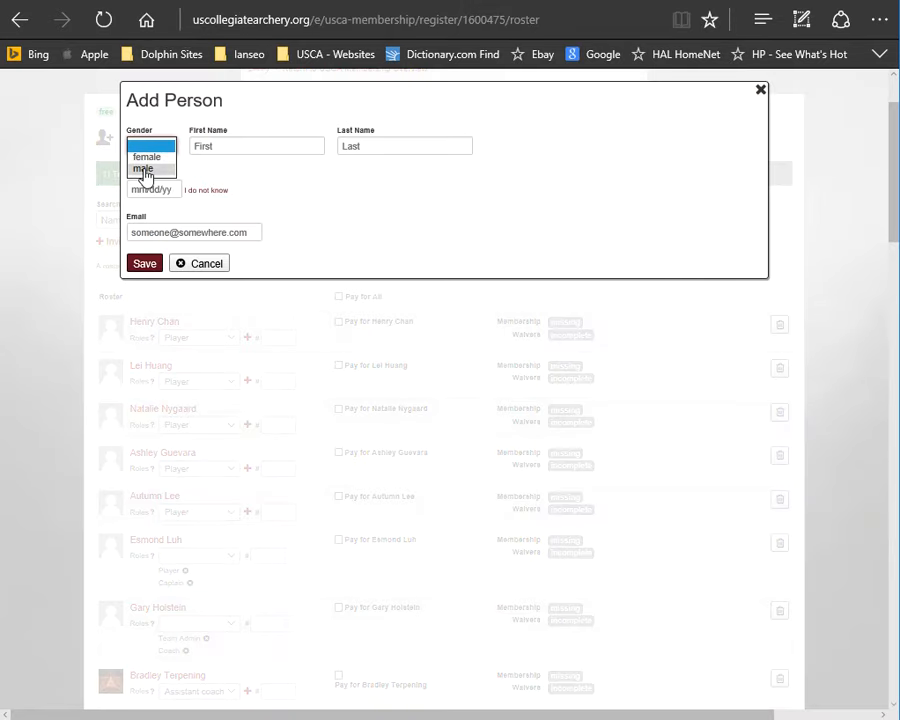
pyautogui.click(144, 168)
pyautogui.click(270, 153)
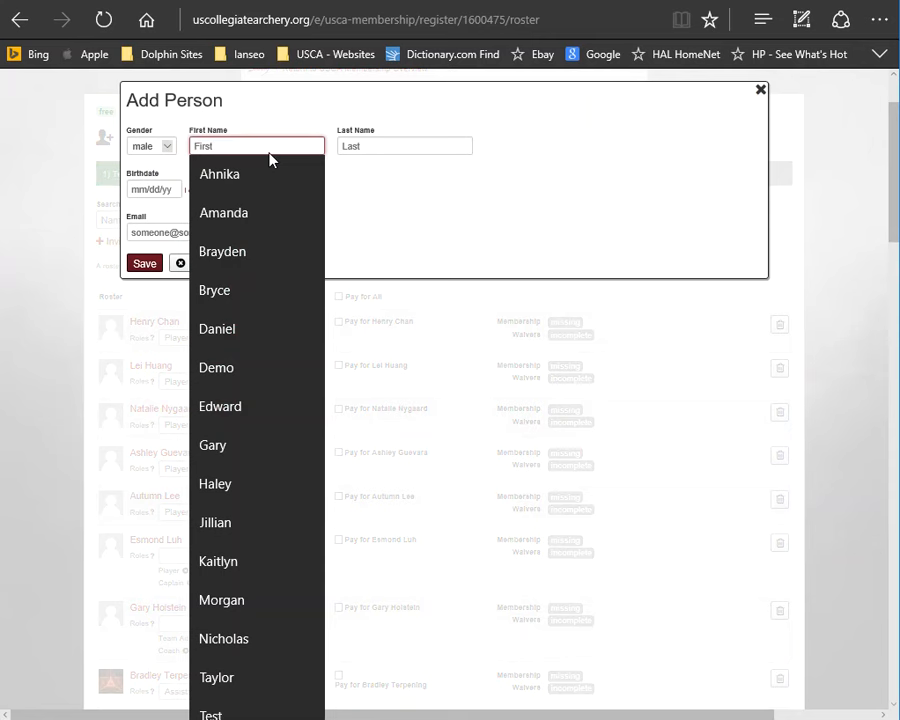
pyautogui.write('demo')
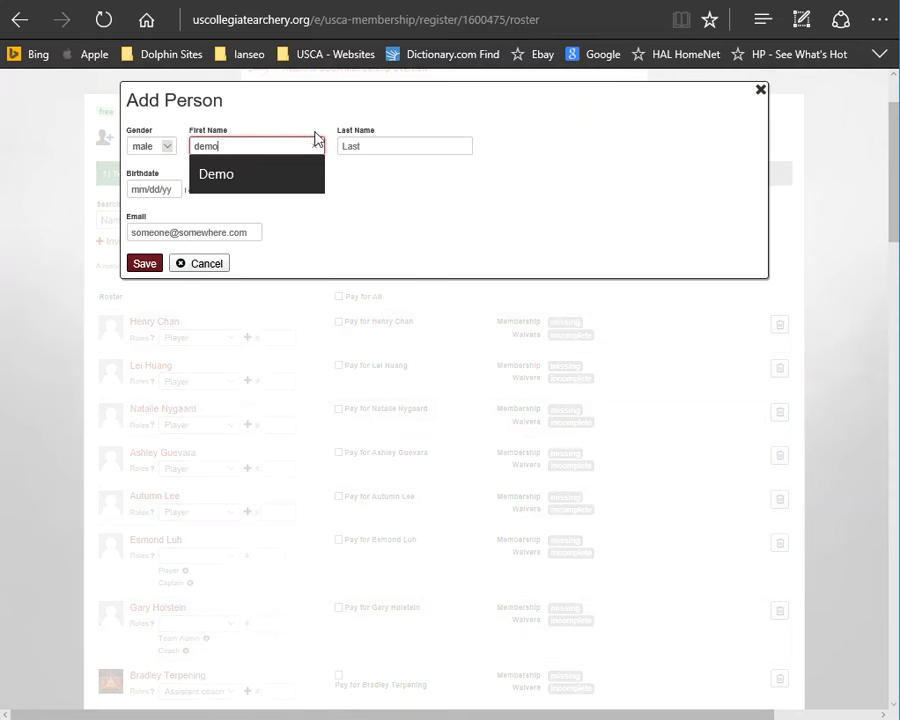
pyautogui.click(382, 145)
pyautogui.write('user')
pyautogui.click(371, 193)
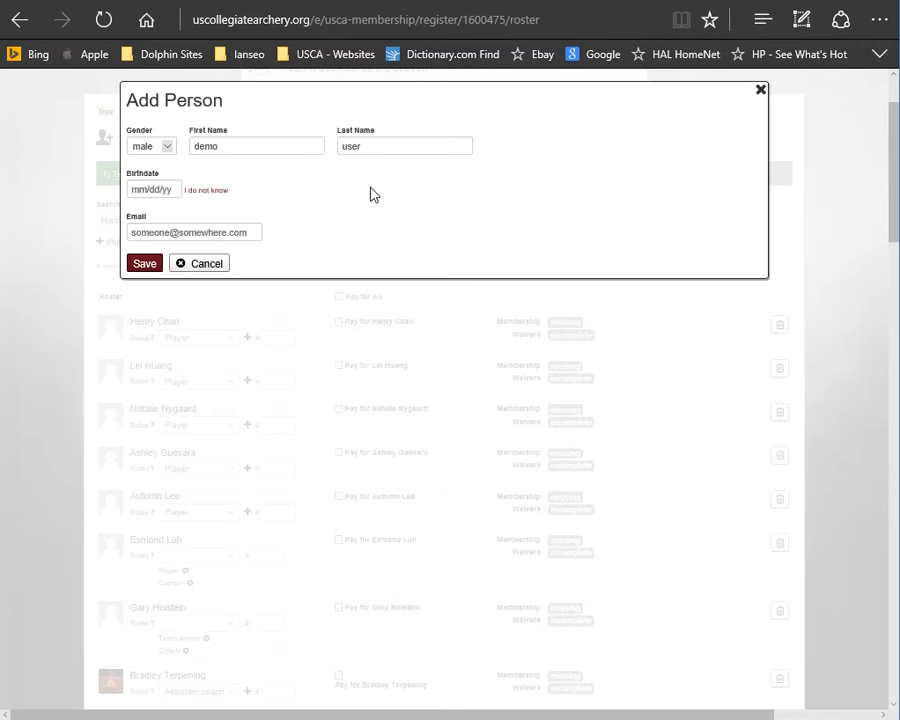
# Step: Mark the new person as 14 or older, choose the account's email address, and save the person
pyautogui.click(204, 191)
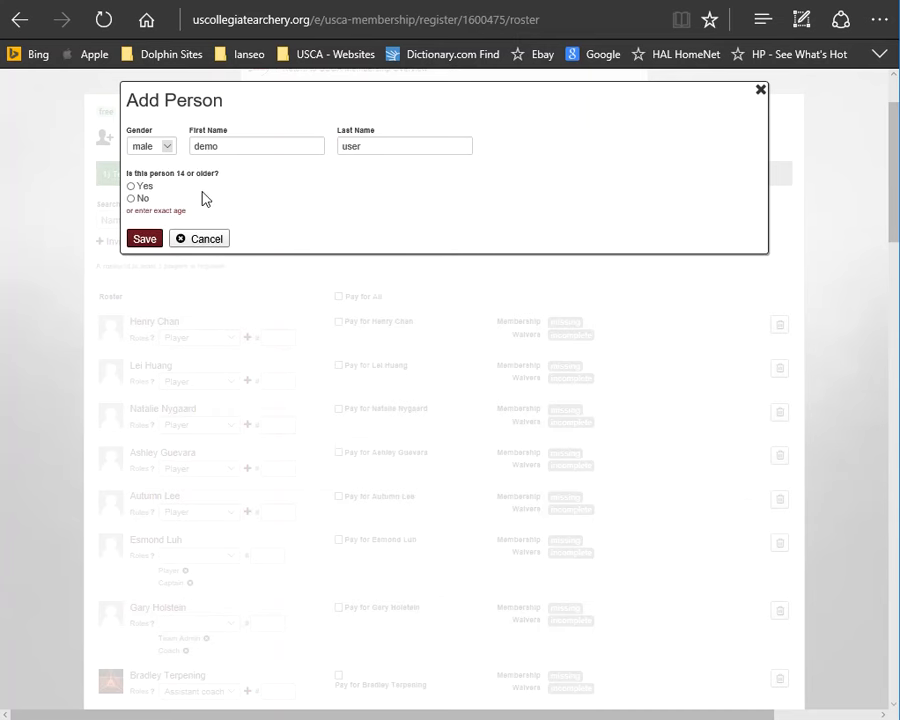
pyautogui.click(131, 187)
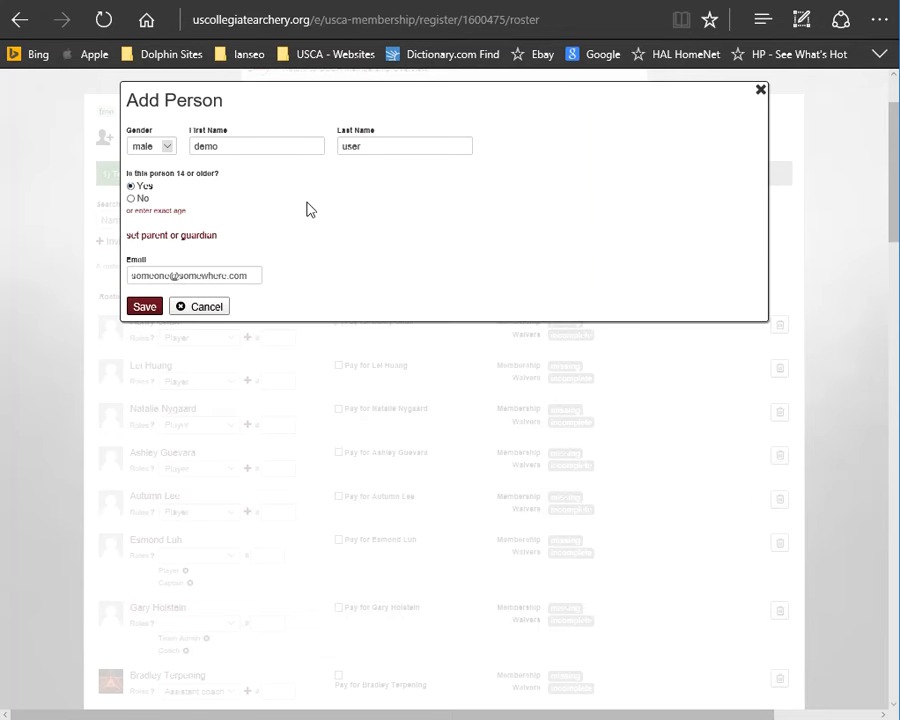
pyautogui.click(213, 275)
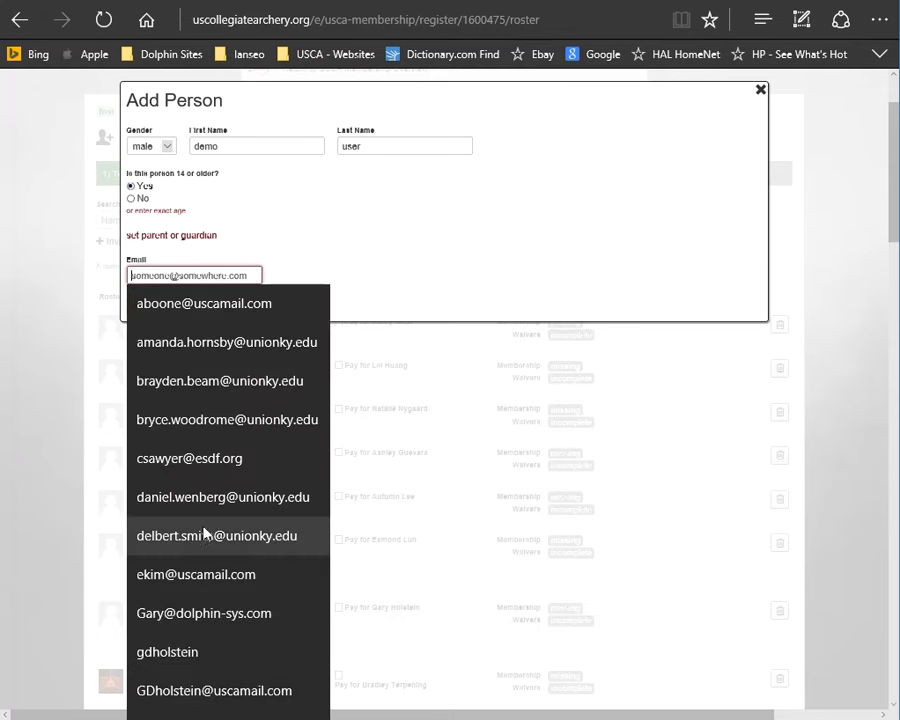
pyautogui.click(205, 693)
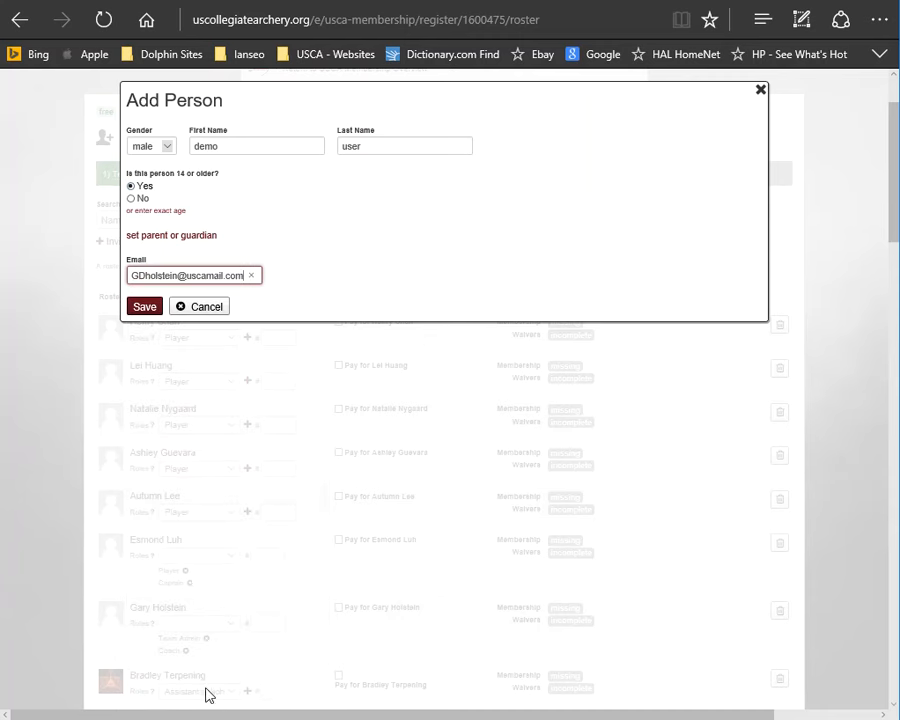
pyautogui.click(145, 308)
pyautogui.click(145, 320)
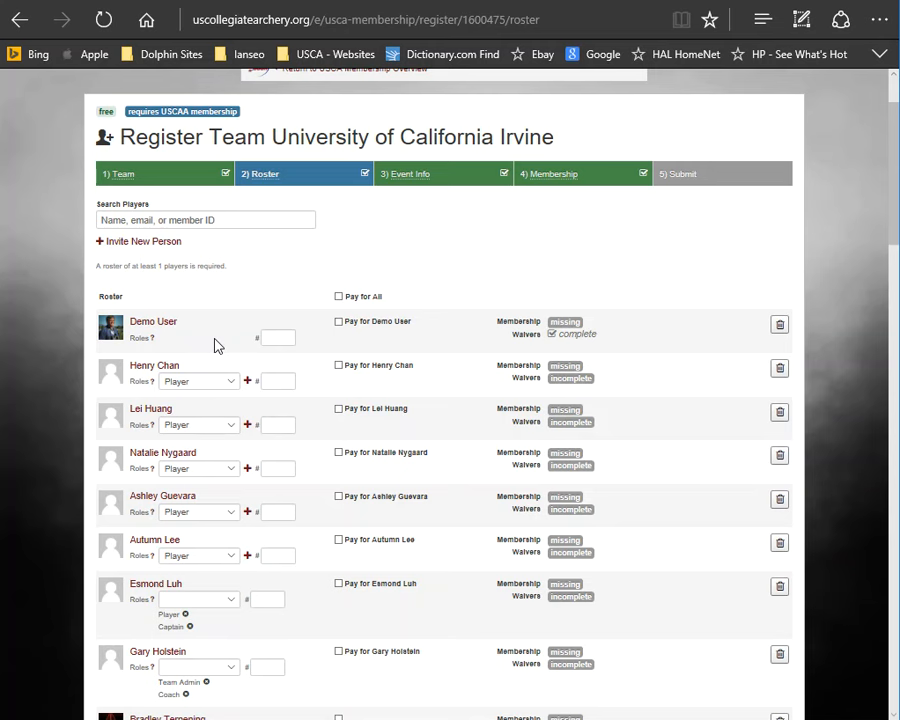
# Step: Reload the roster and set Demo User's roles to Team Admin and Coach, removing Player
pyautogui.click(103, 22)
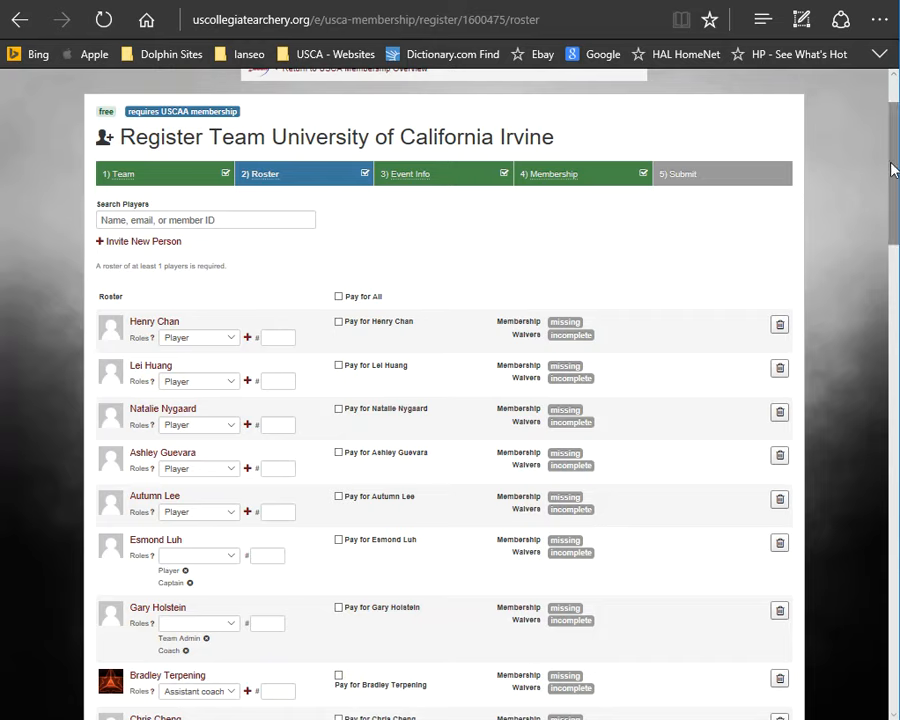
pyautogui.scroll(-10, 873, 487)
pyautogui.scroll(-5, 873, 487)
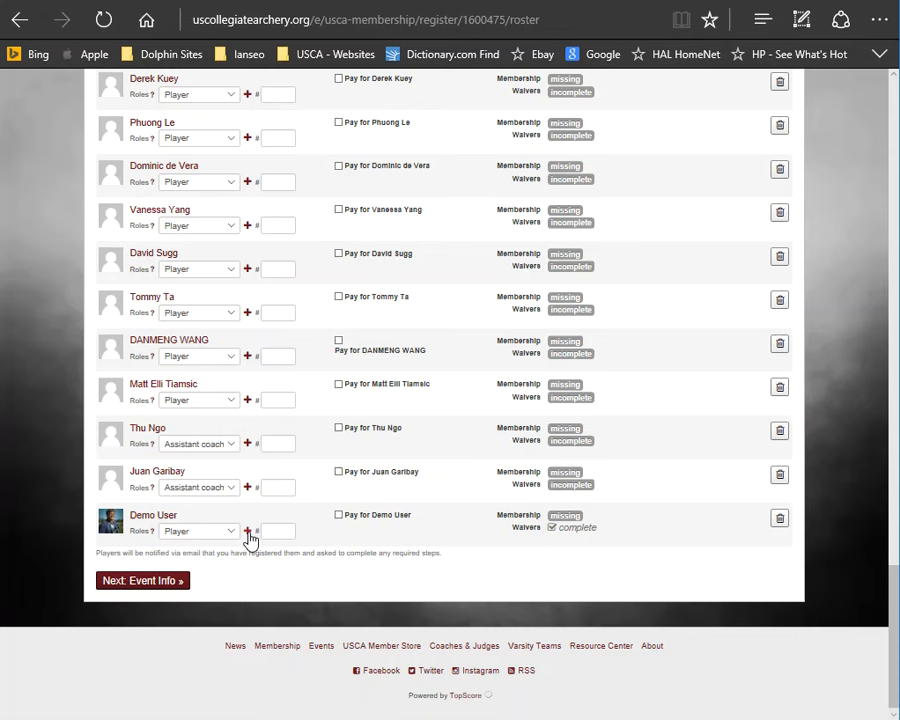
pyautogui.click(250, 537)
pyautogui.click(238, 538)
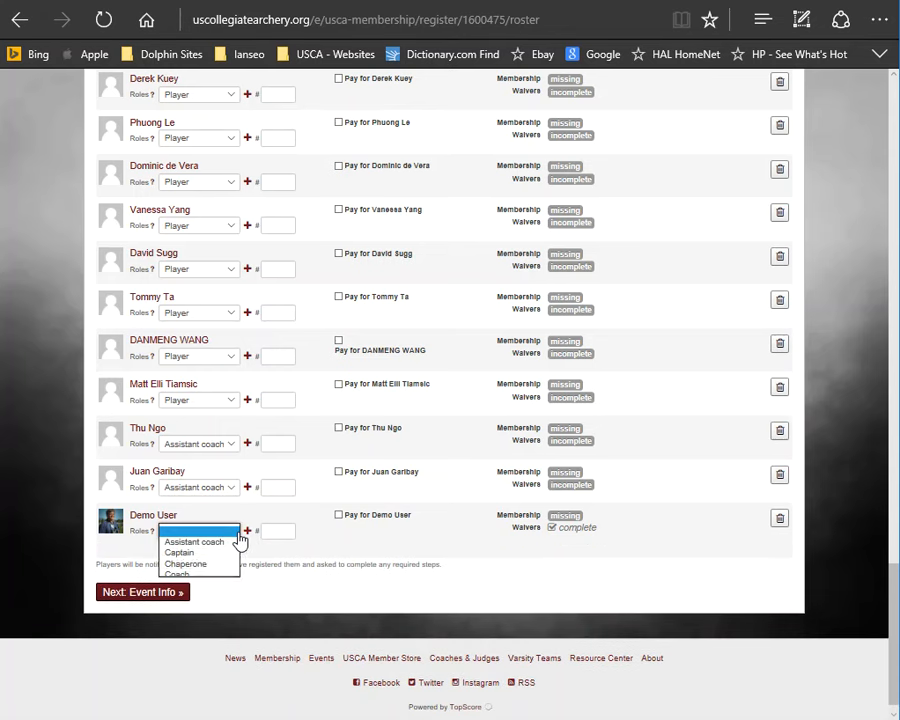
pyautogui.click(188, 576)
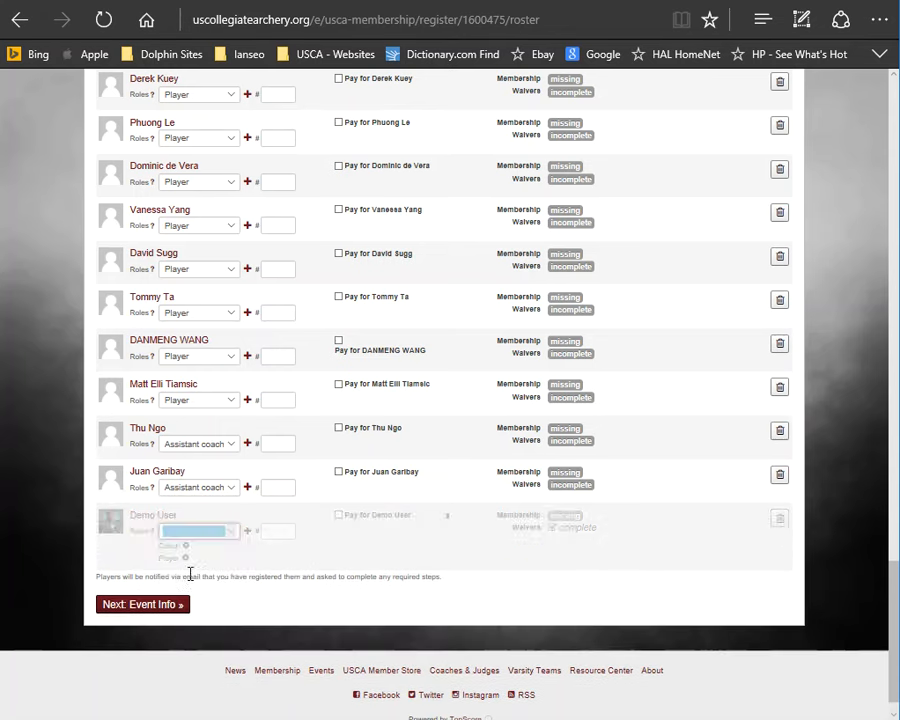
pyautogui.click(237, 533)
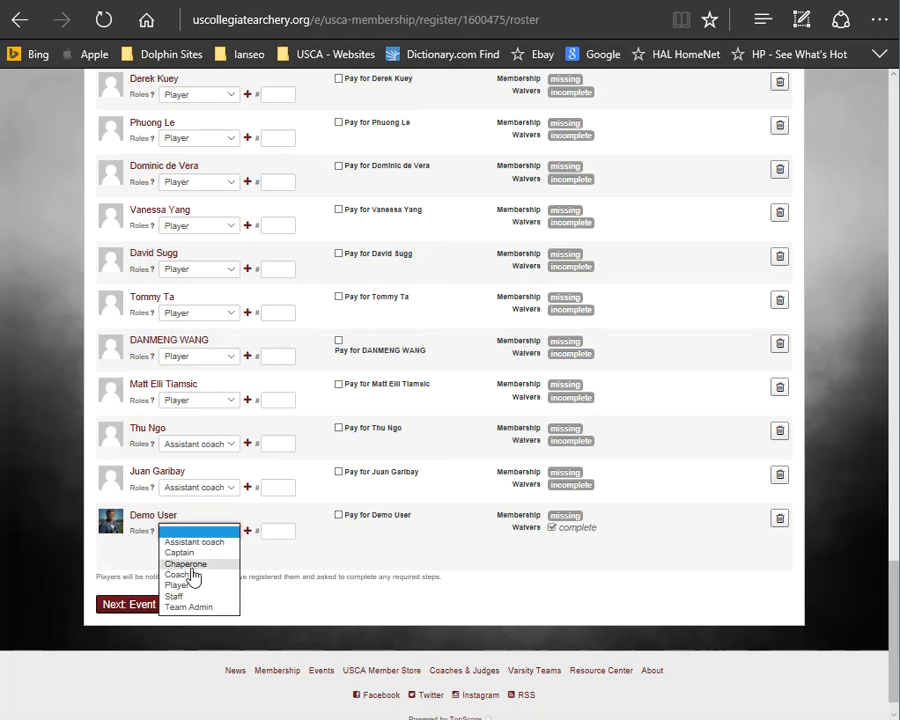
pyautogui.click(193, 604)
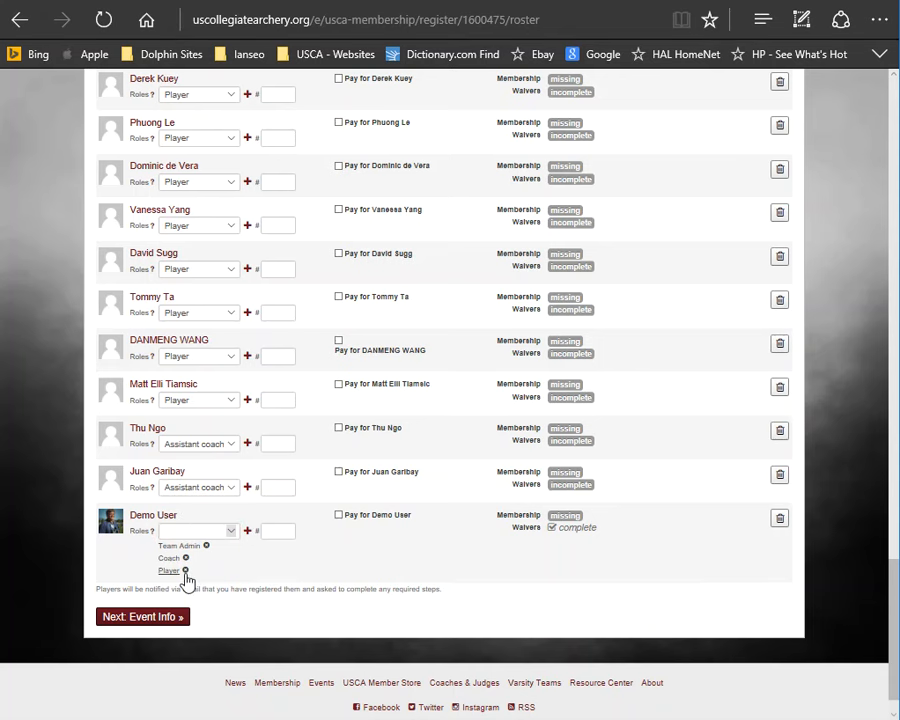
pyautogui.click(185, 571)
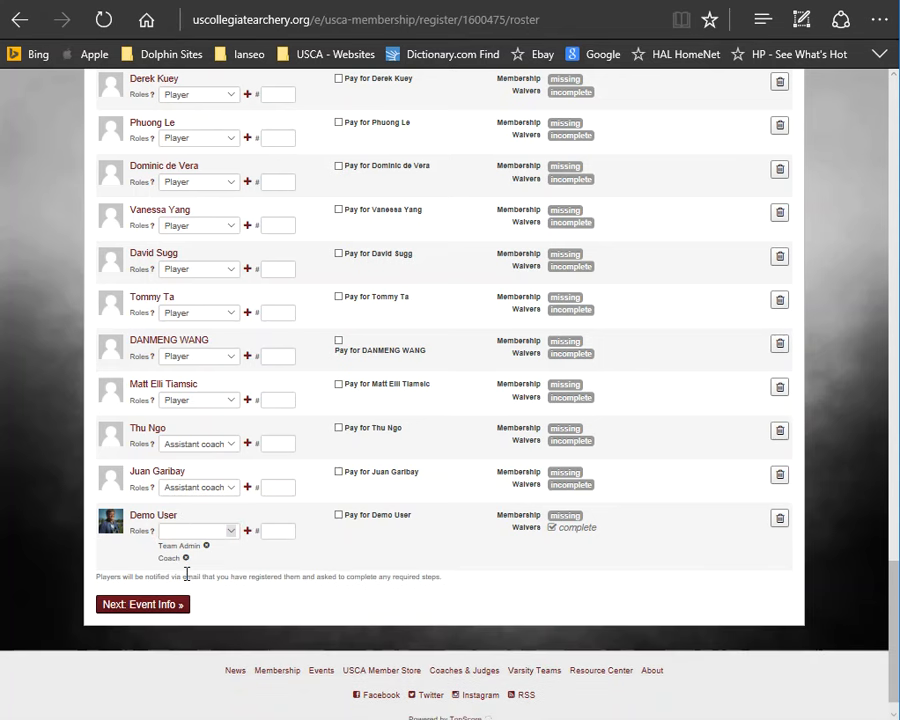
# Step: Pay for Demo User and choose Coach Membership - $0.00 as their membership
pyautogui.click(340, 517)
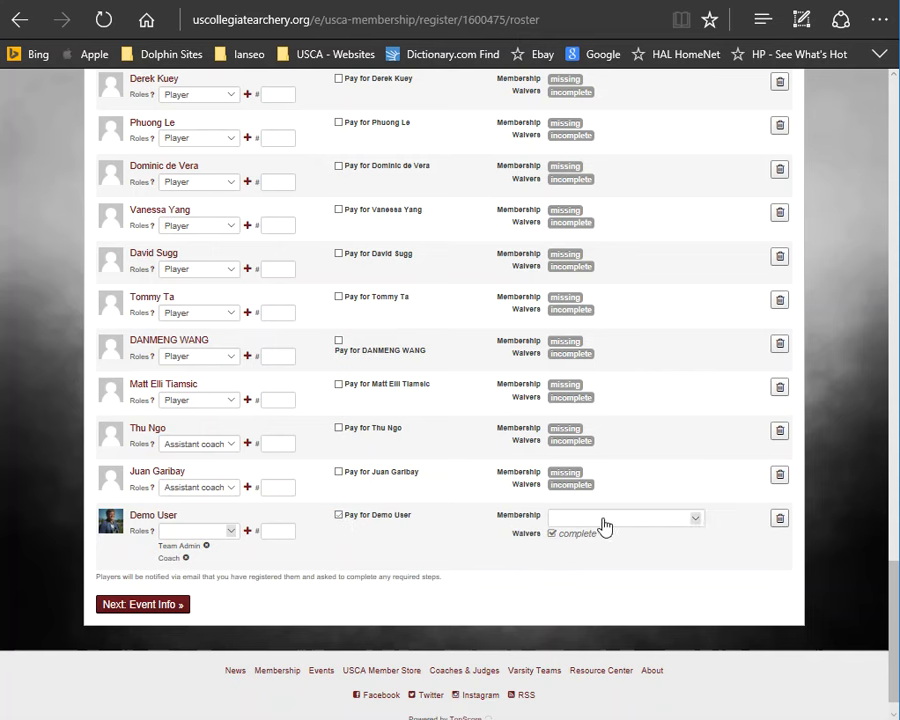
pyautogui.click(600, 520)
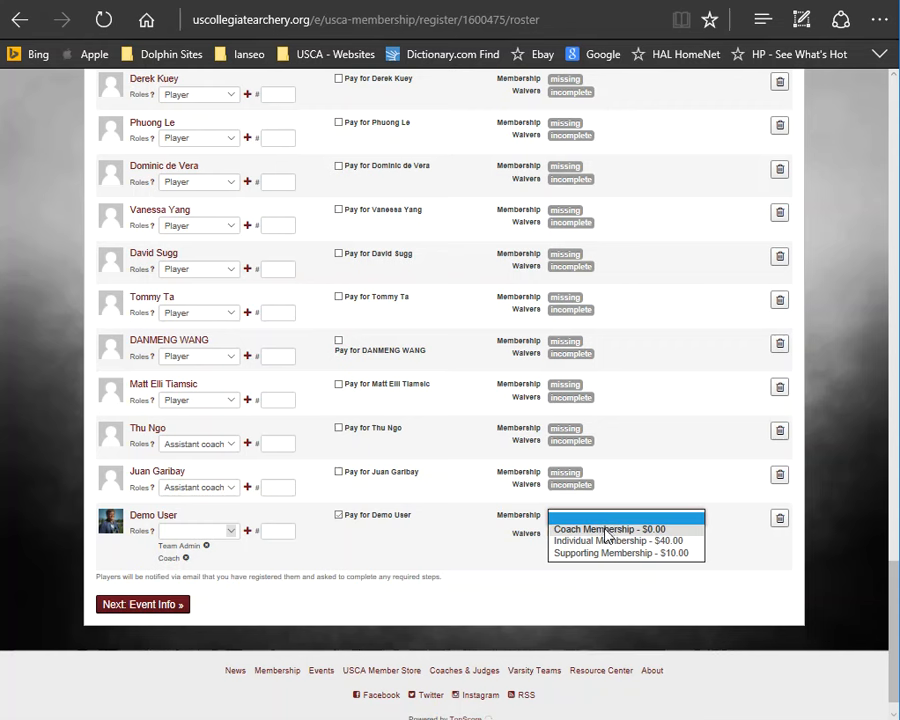
pyautogui.click(607, 530)
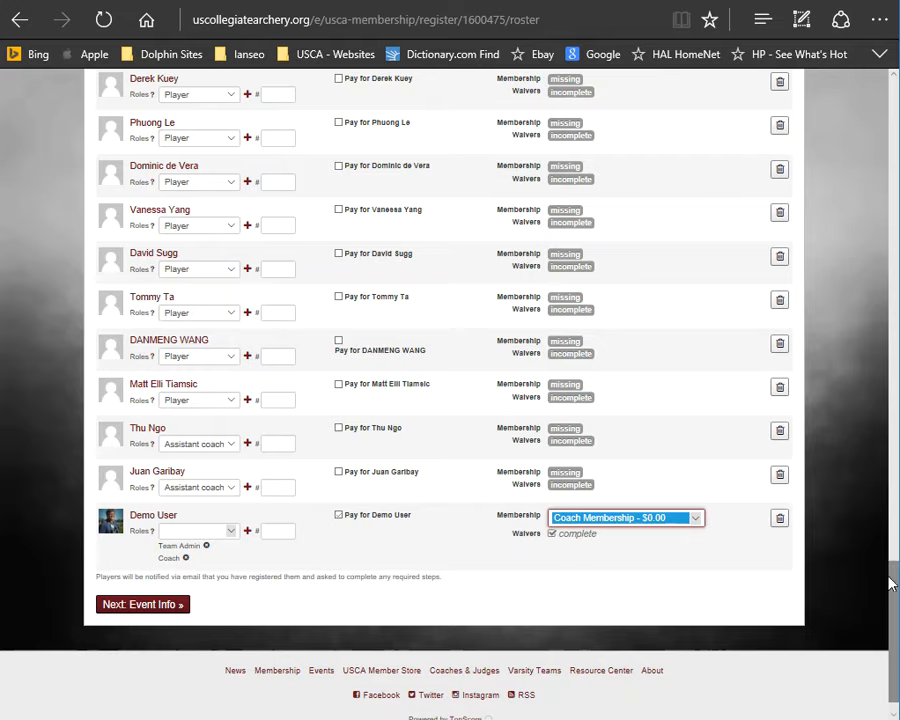
pyautogui.moveTo(897, 595)
pyautogui.mouseDown()
pyautogui.moveTo(866, 374)
pyautogui.moveTo(843, 301)
pyautogui.mouseUp()
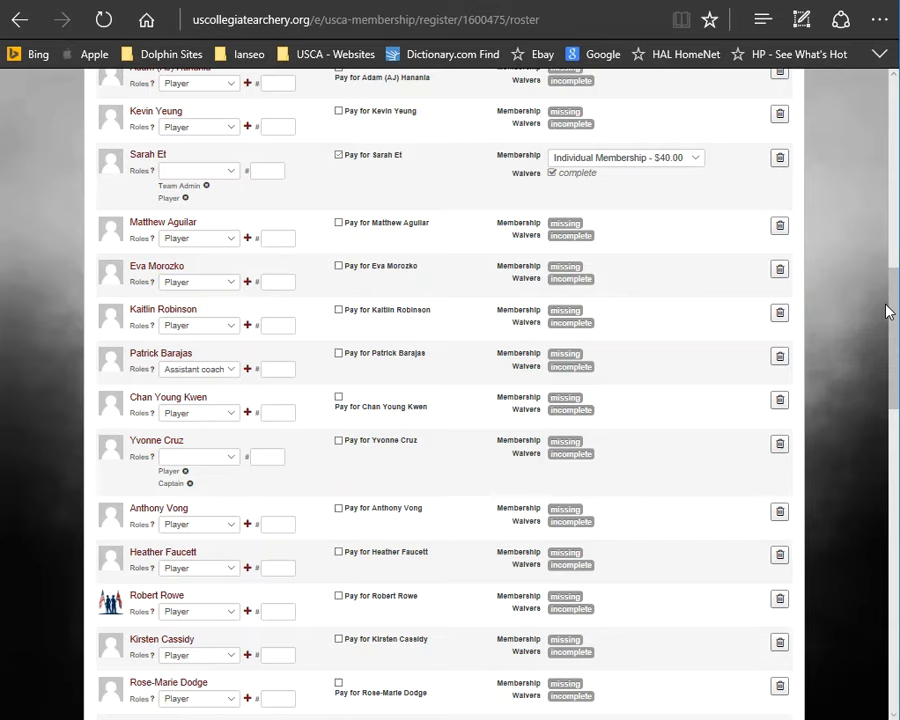
pyautogui.moveTo(892, 305); pyautogui.dragTo(893, 255)
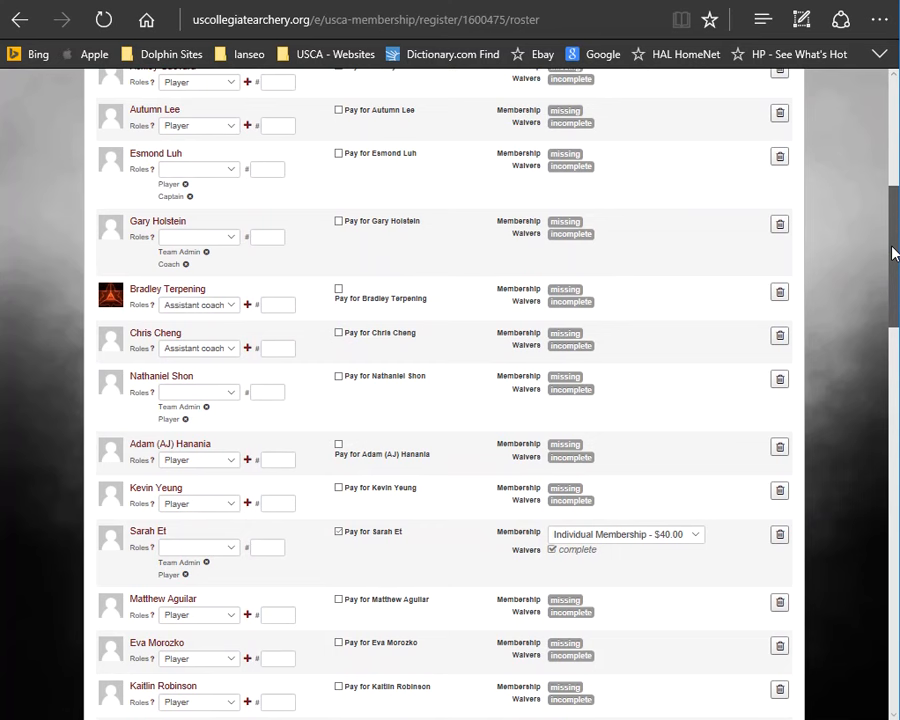
pyautogui.click(339, 222)
pyautogui.click(603, 232)
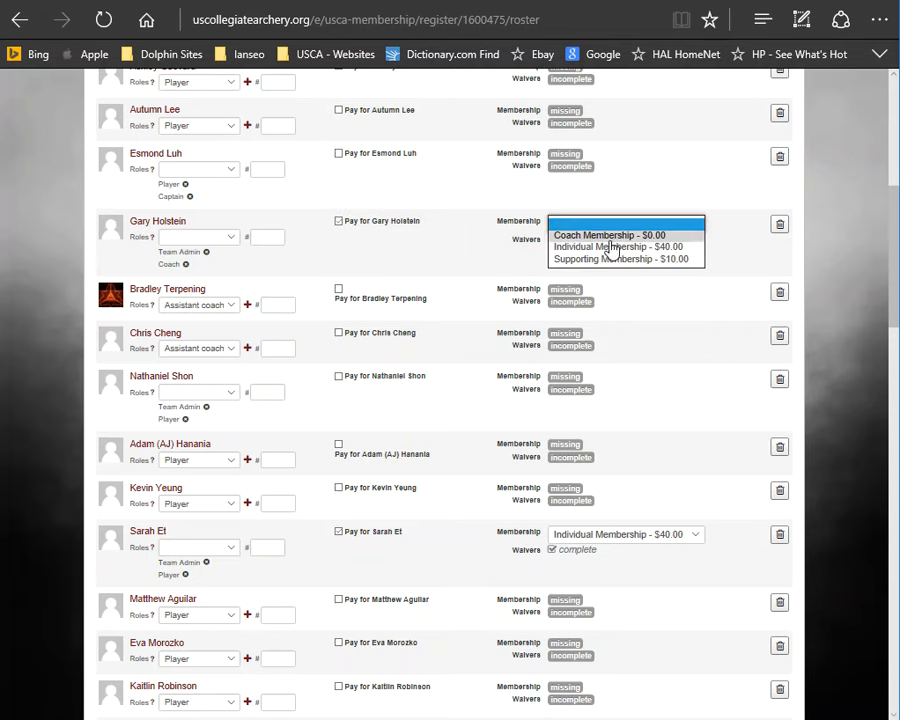
pyautogui.click(610, 236)
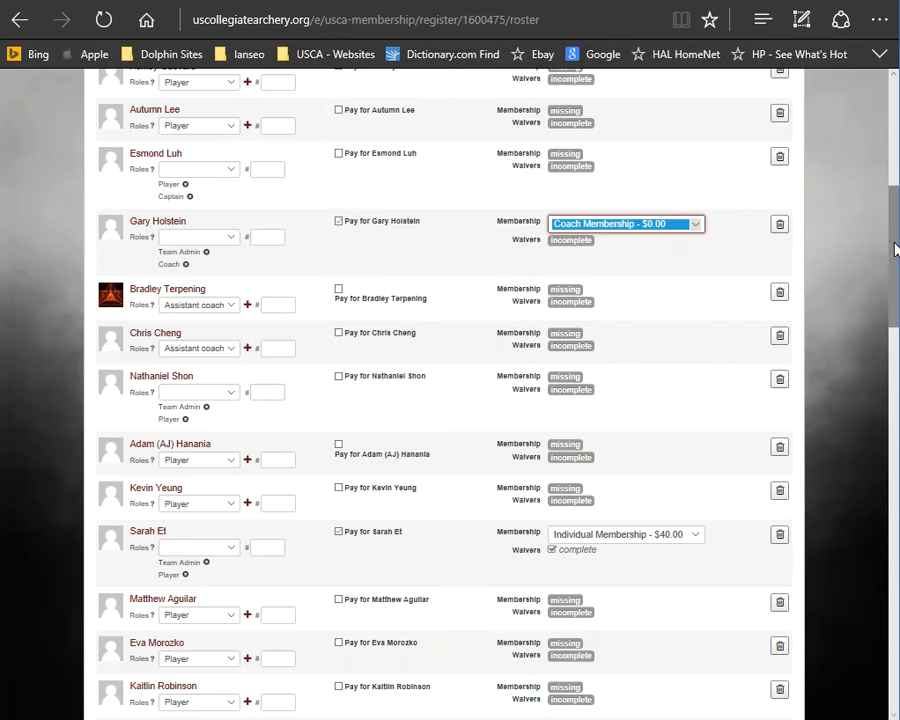
# Step: Continue to the event info step and set Demo User's student ID to Advisor
pyautogui.moveTo(890, 249); pyautogui.dragTo(874, 635)
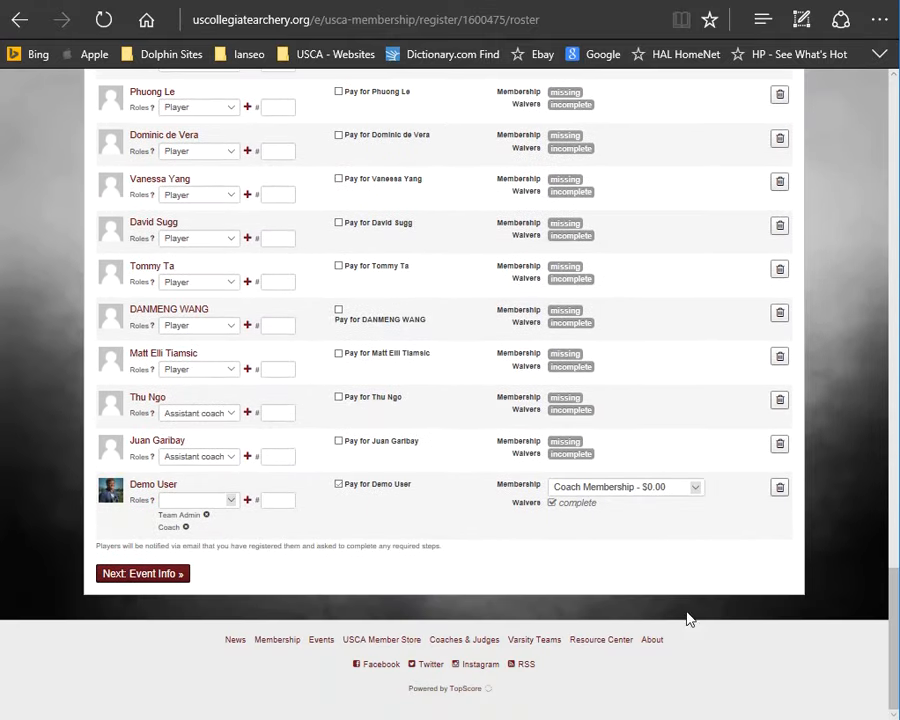
pyautogui.click(115, 576)
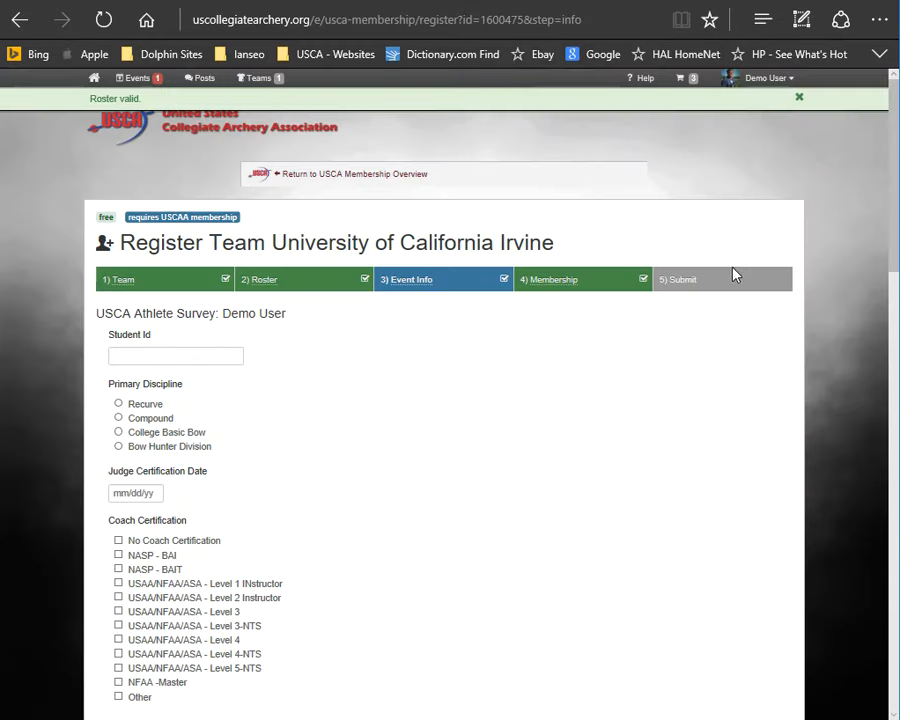
pyautogui.click(189, 356)
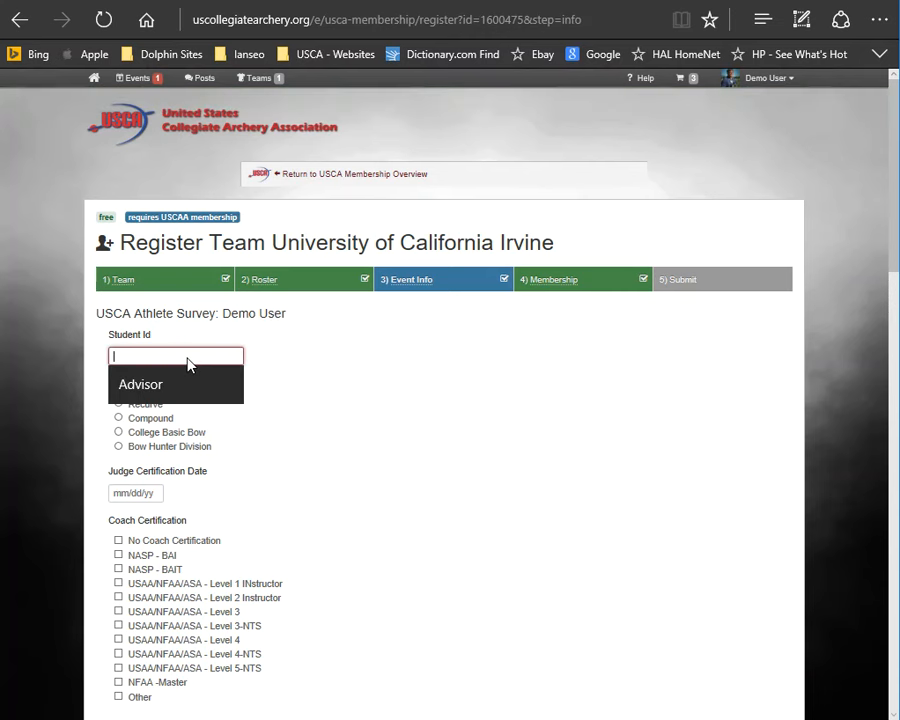
pyautogui.click(145, 391)
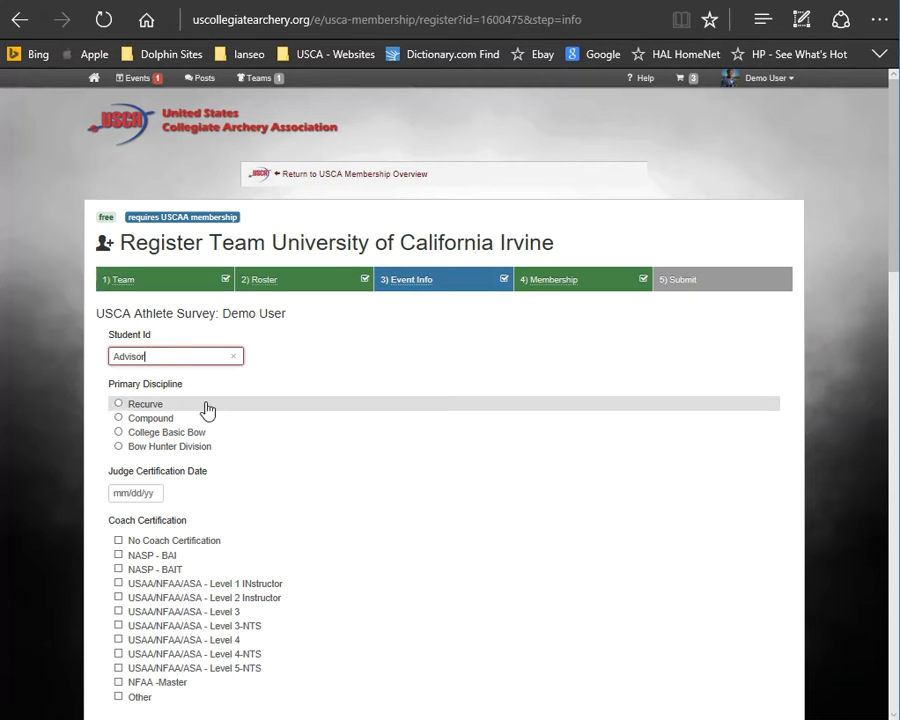
# Step: For Demo User, choose Recurve as primary discipline and check the USAA/NFAA/ASA - Level 4-NTS coach certification
pyautogui.click(125, 413)
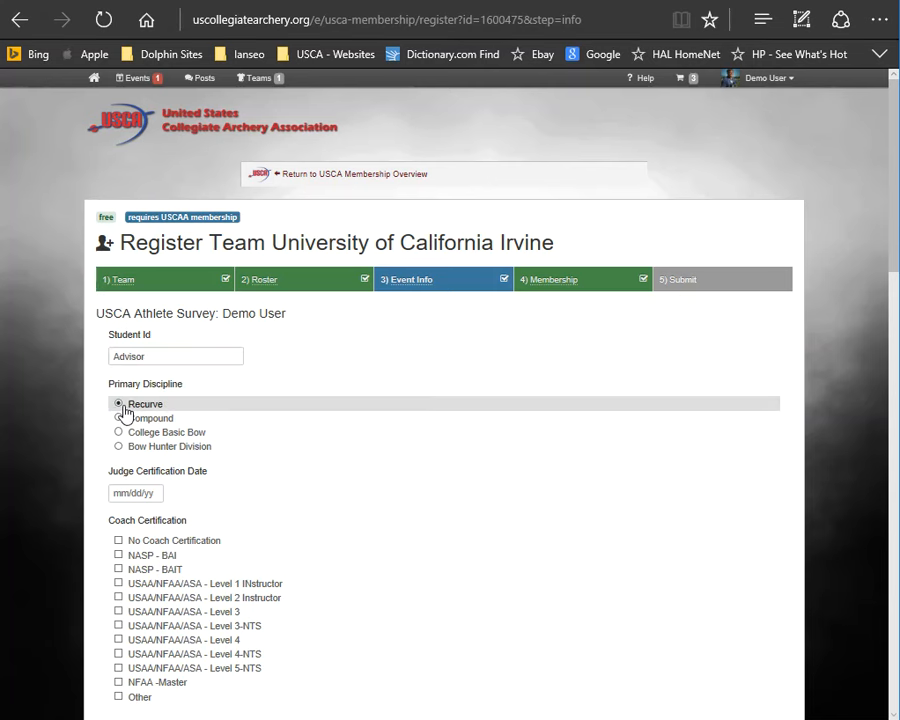
pyautogui.click(121, 492)
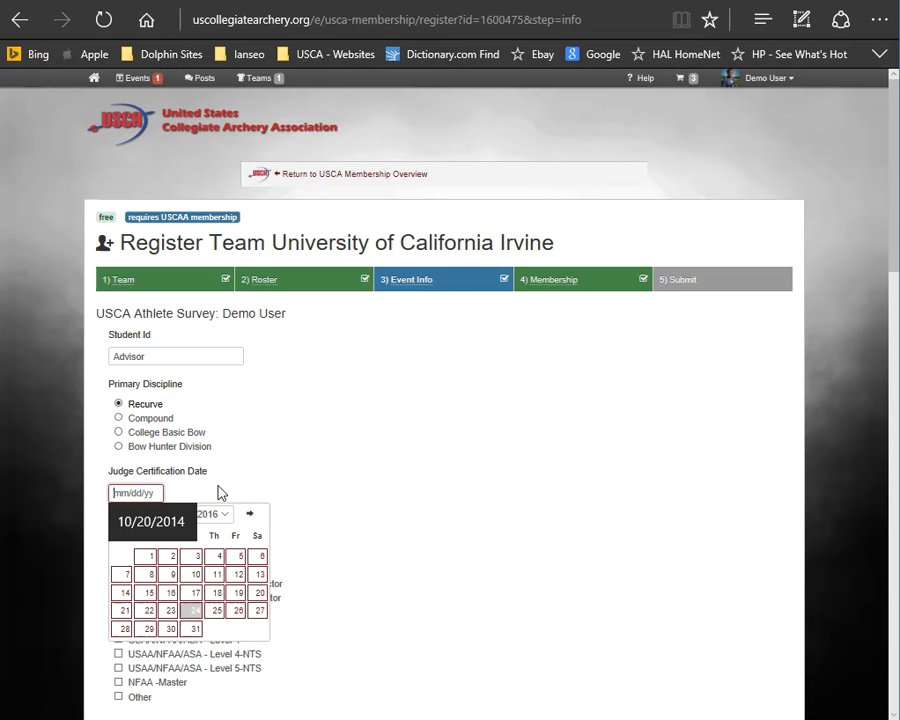
pyautogui.click(358, 480)
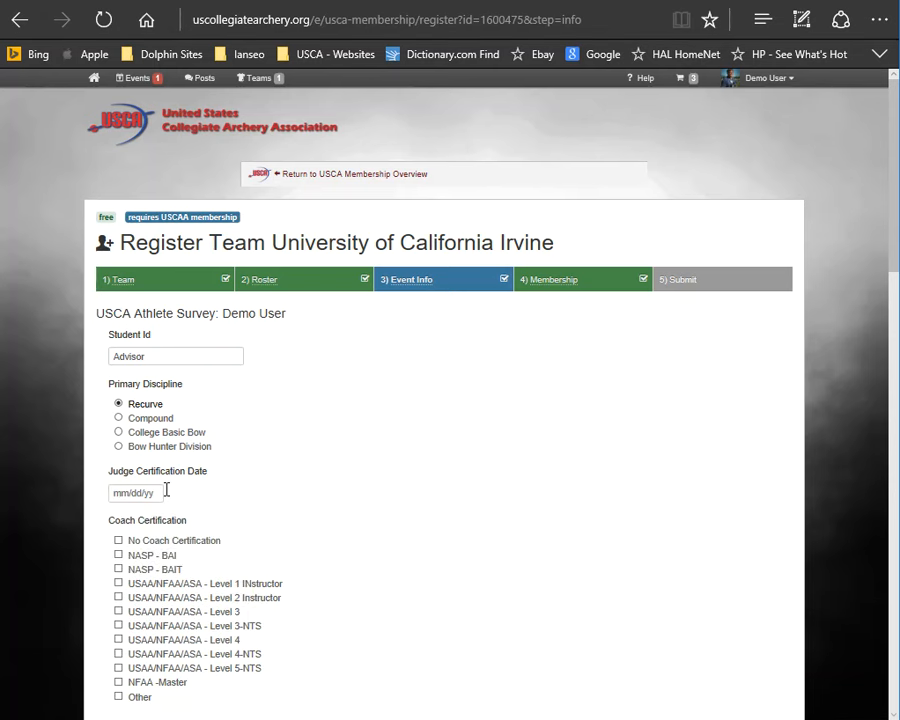
pyautogui.click(119, 654)
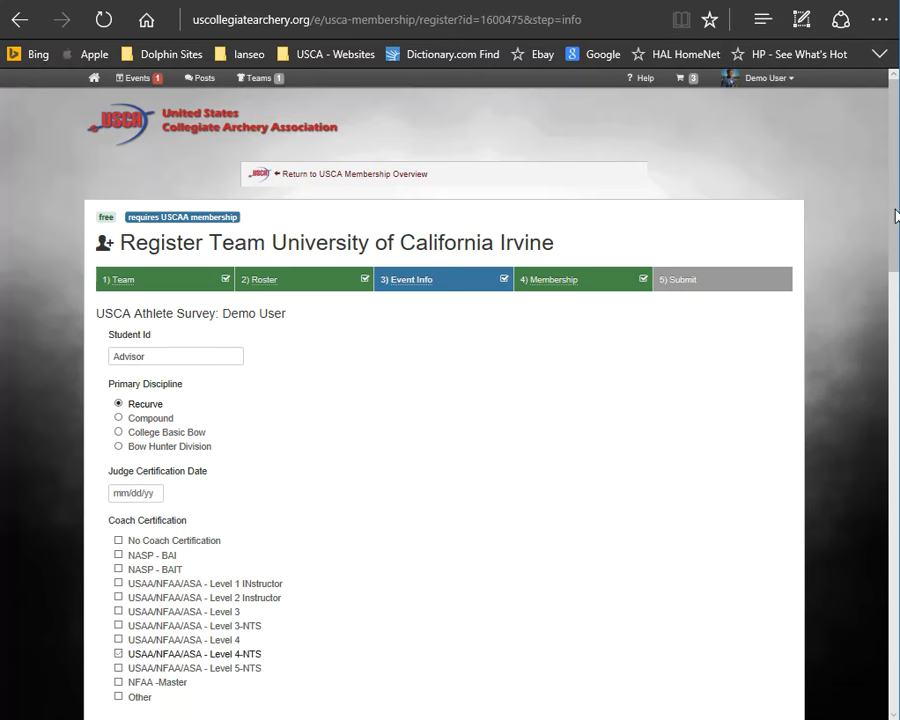
pyautogui.moveTo(895, 213); pyautogui.dragTo(864, 518)
pyautogui.click(185, 147)
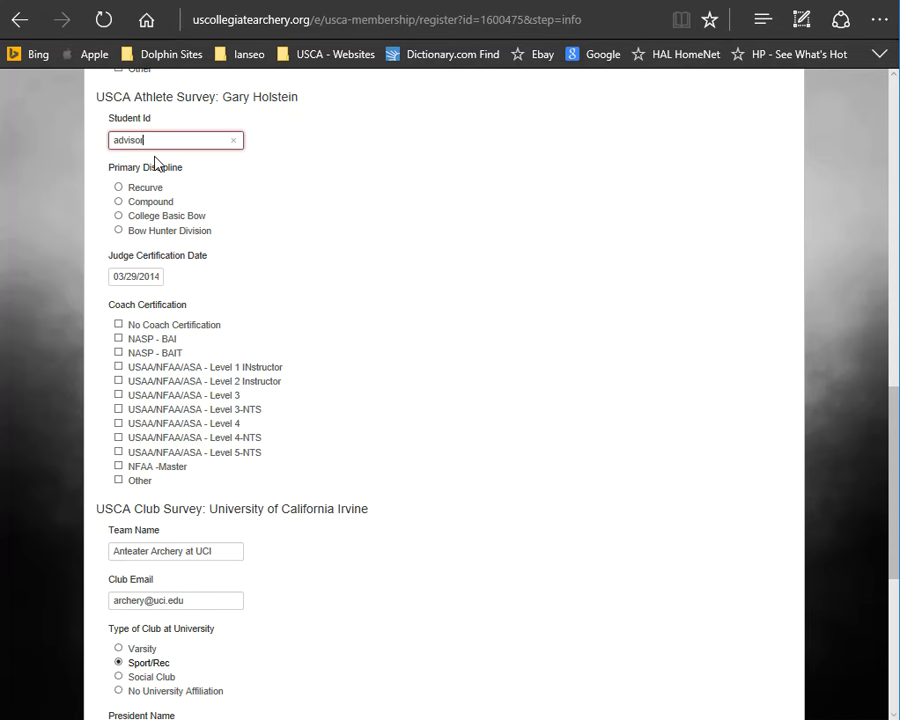
pyautogui.click(119, 189)
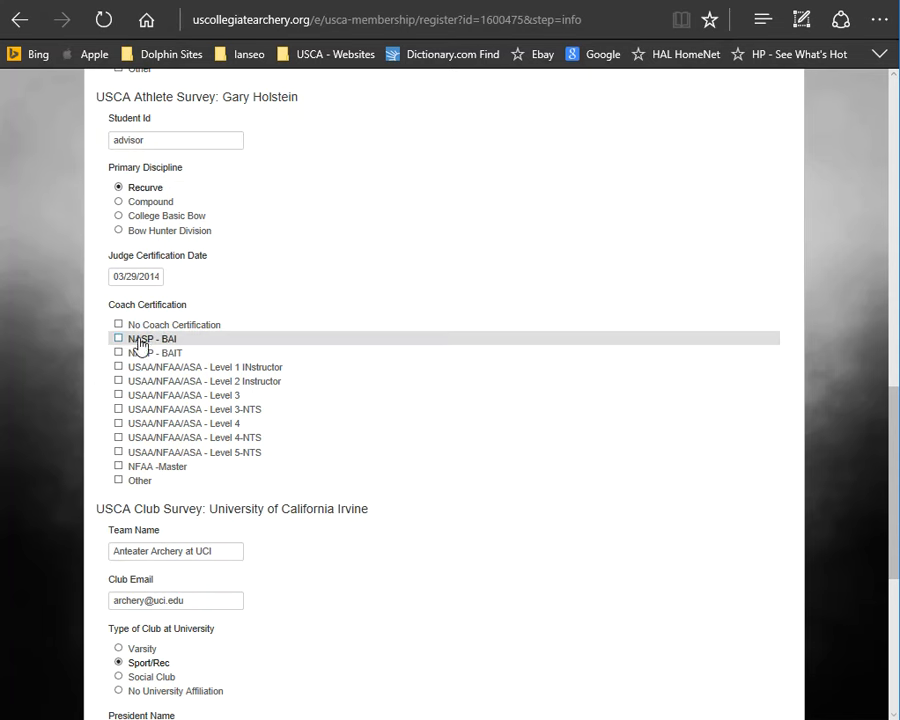
pyautogui.click(118, 440)
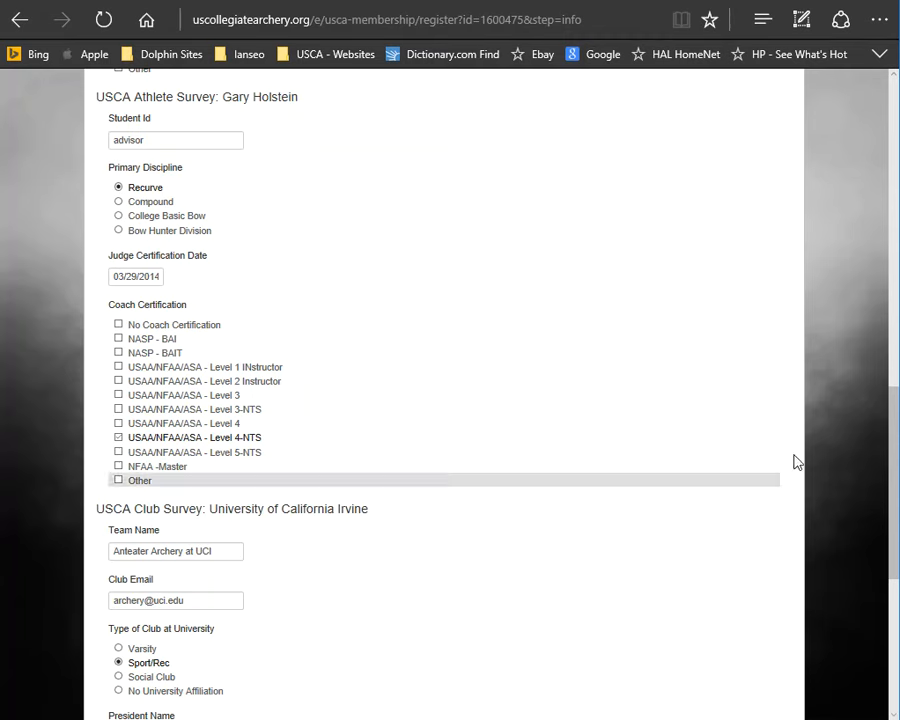
# Step: Continue through the membership step with Club Membership selected and submit to the cart
pyautogui.moveTo(890, 412); pyautogui.dragTo(886, 517)
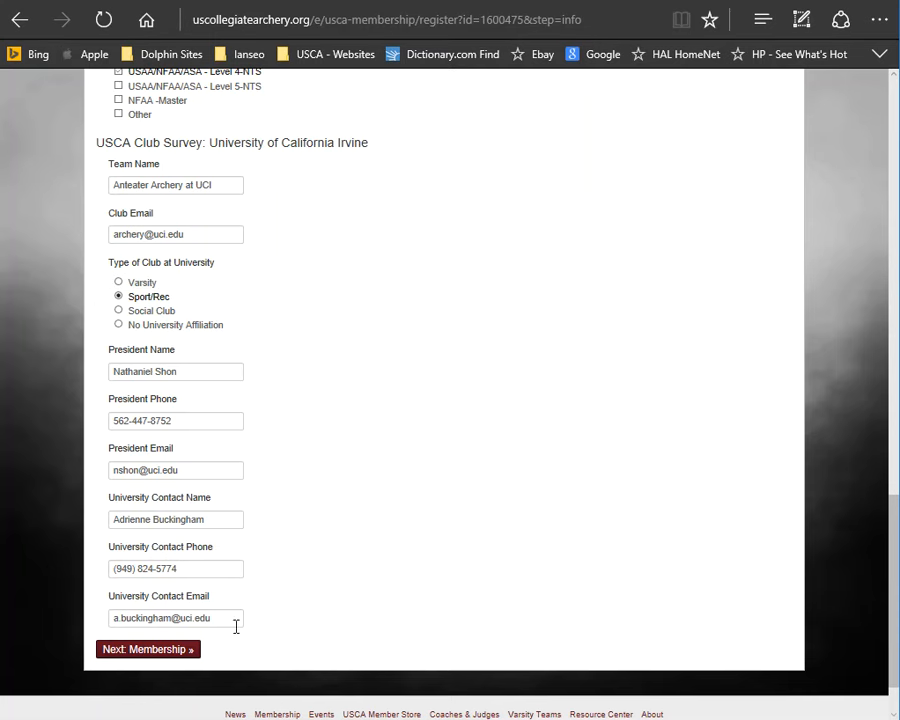
pyautogui.click(163, 652)
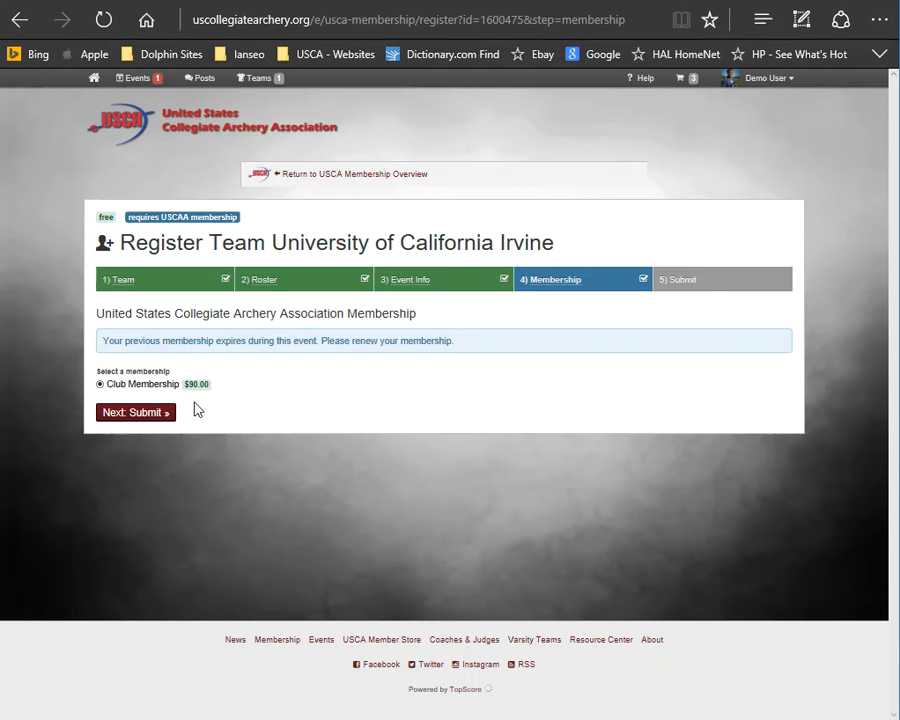
pyautogui.click(141, 421)
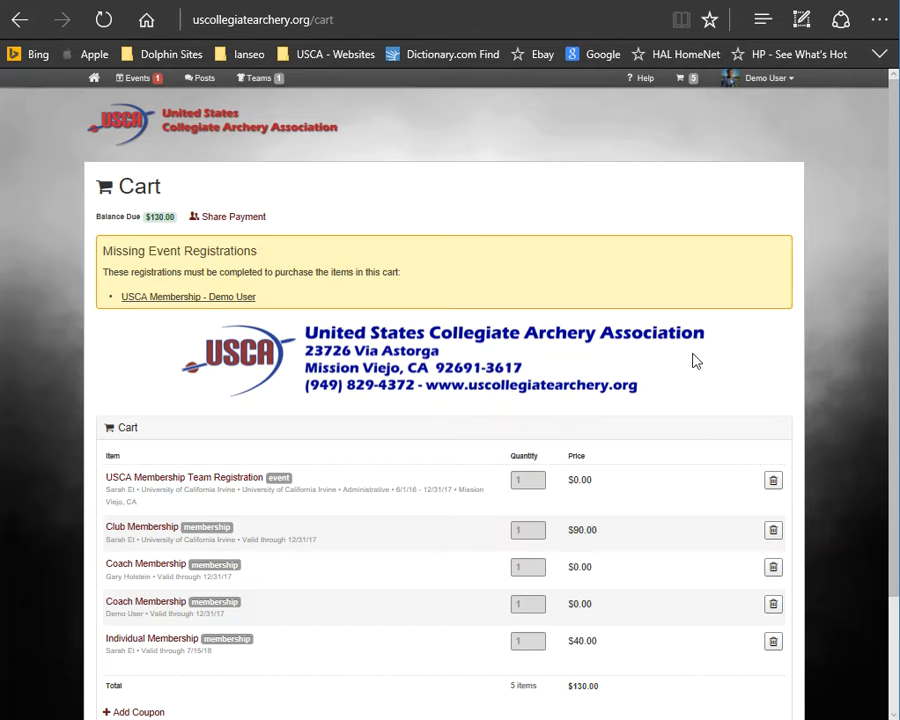
# Step: Complete the missing USCA Membership registration for Demo User from the cart and return to it
pyautogui.scroll(-1, 886, 195)
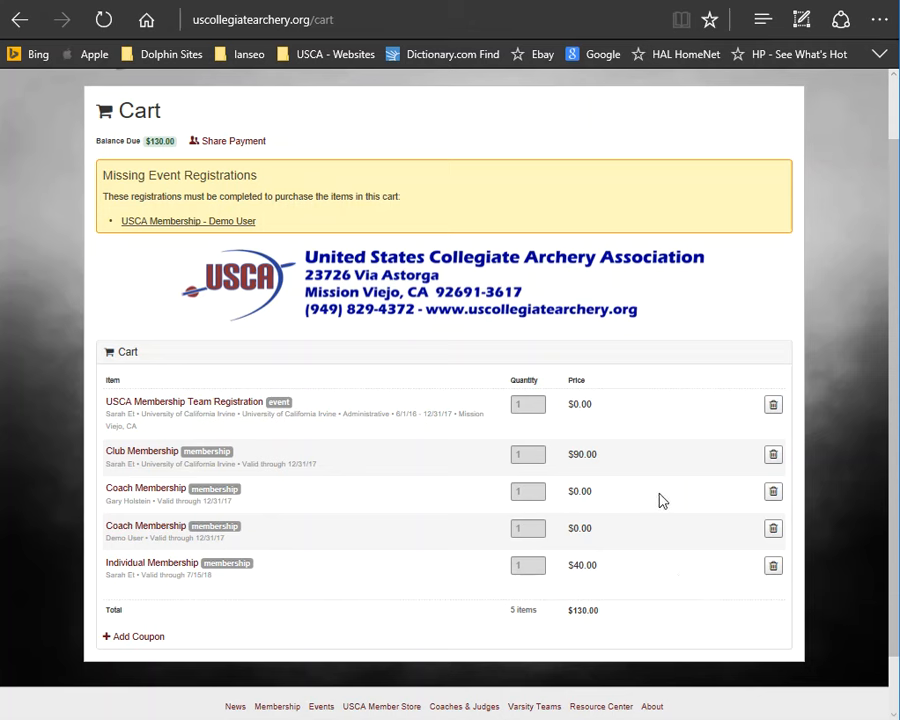
pyautogui.click(170, 229)
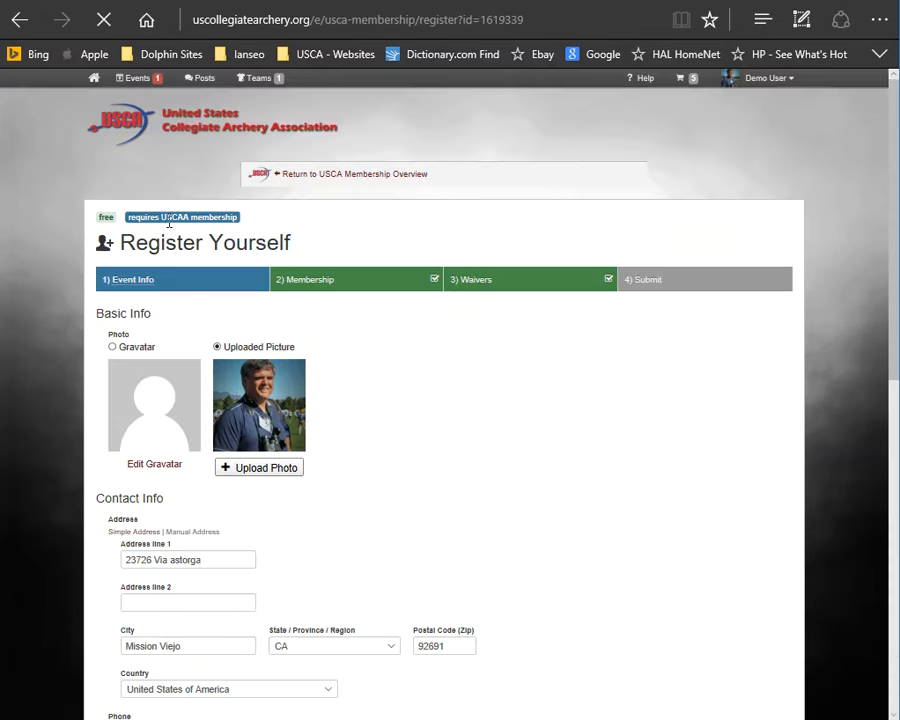
pyautogui.scroll(-3, 393, 404)
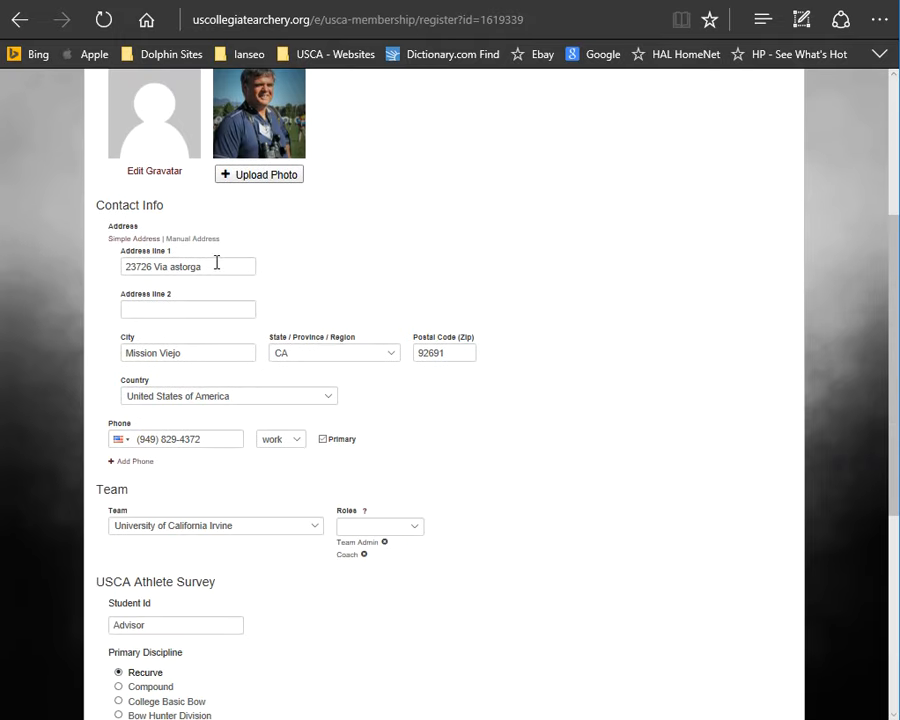
pyautogui.scroll(-4, 243, 340)
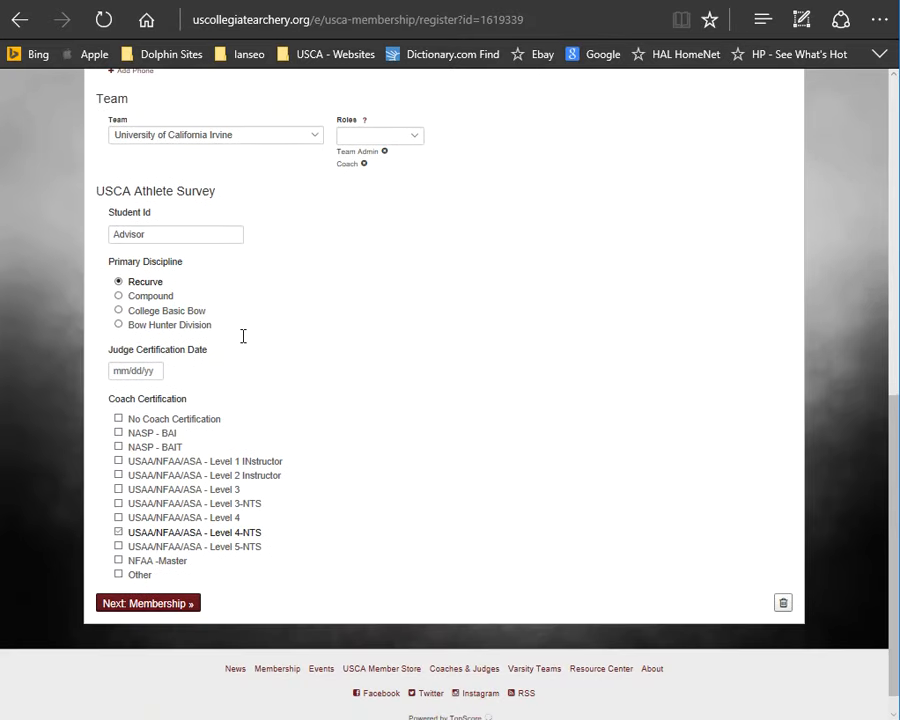
pyautogui.scroll(-1, 243, 345)
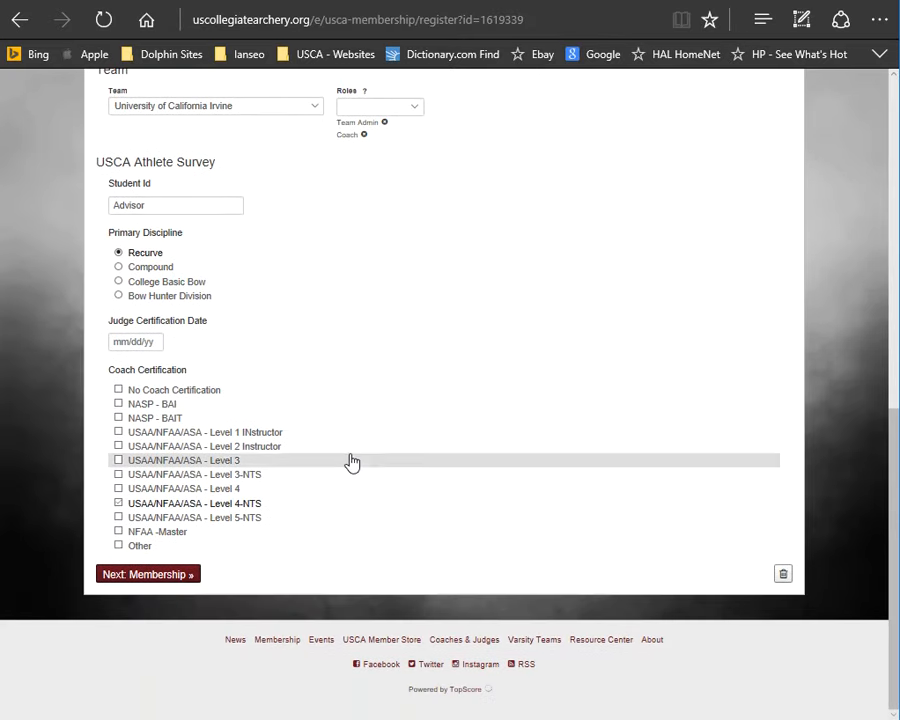
pyautogui.click(159, 578)
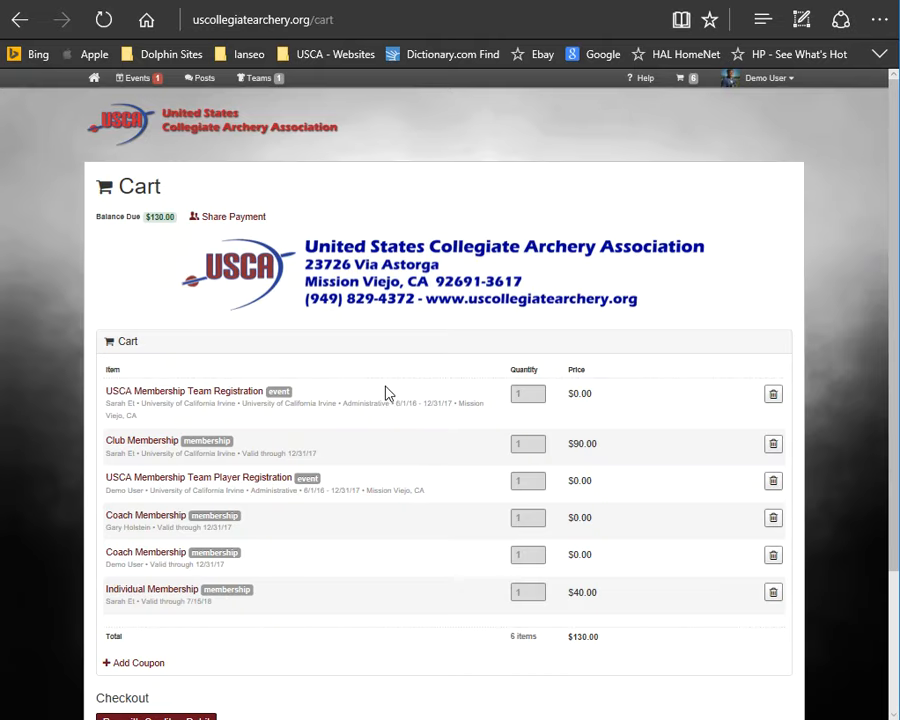
# Step: Open the pay-with-check checkout to review its instructions, then return to the cart
pyautogui.scroll(-3, 386, 389)
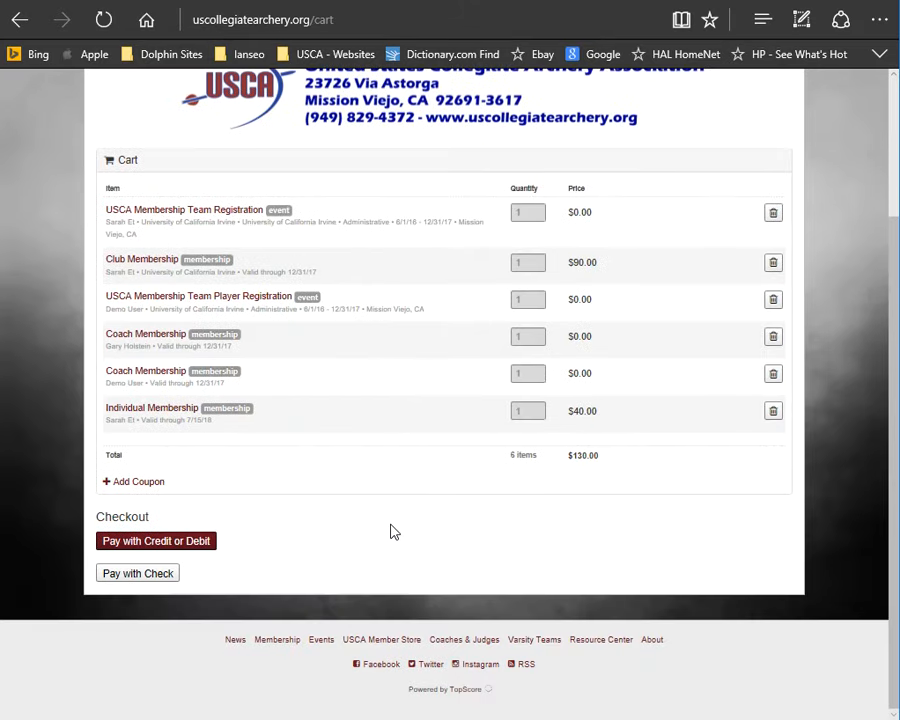
pyautogui.scroll(2, 391, 530)
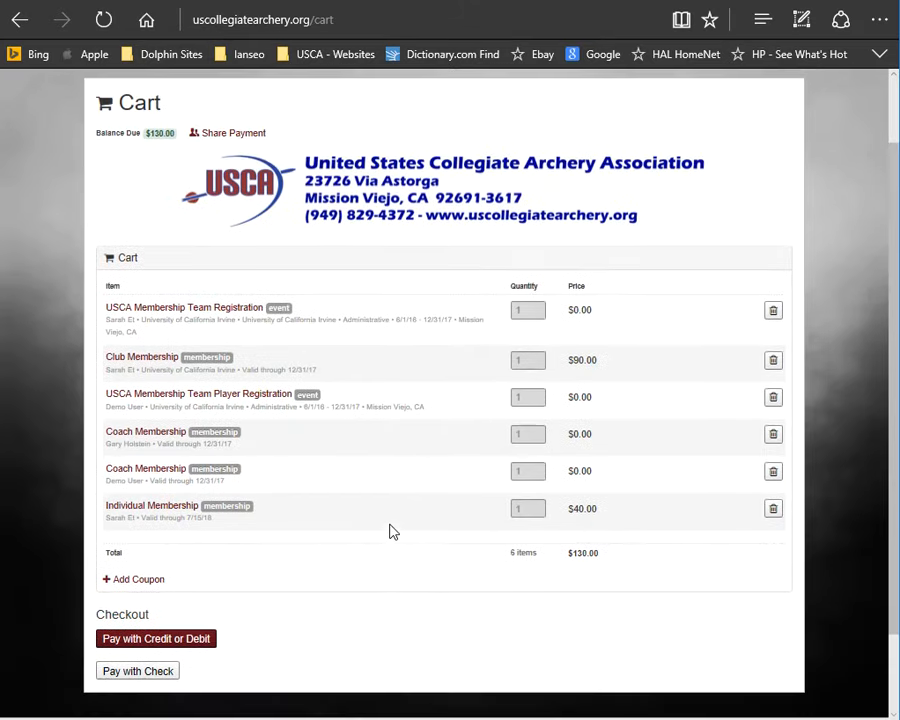
pyautogui.click(150, 680)
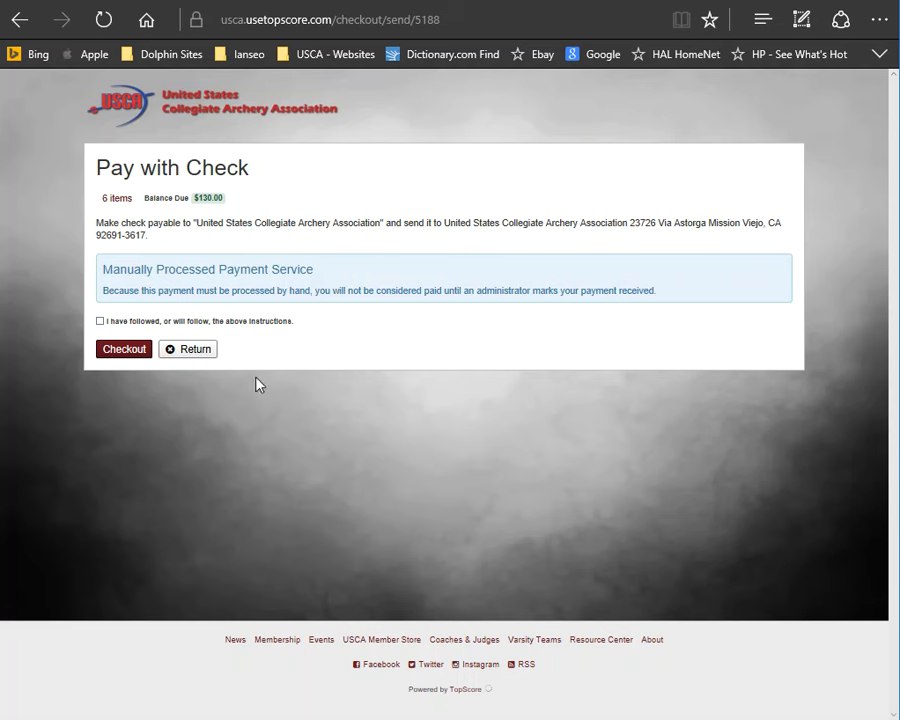
pyautogui.click(191, 354)
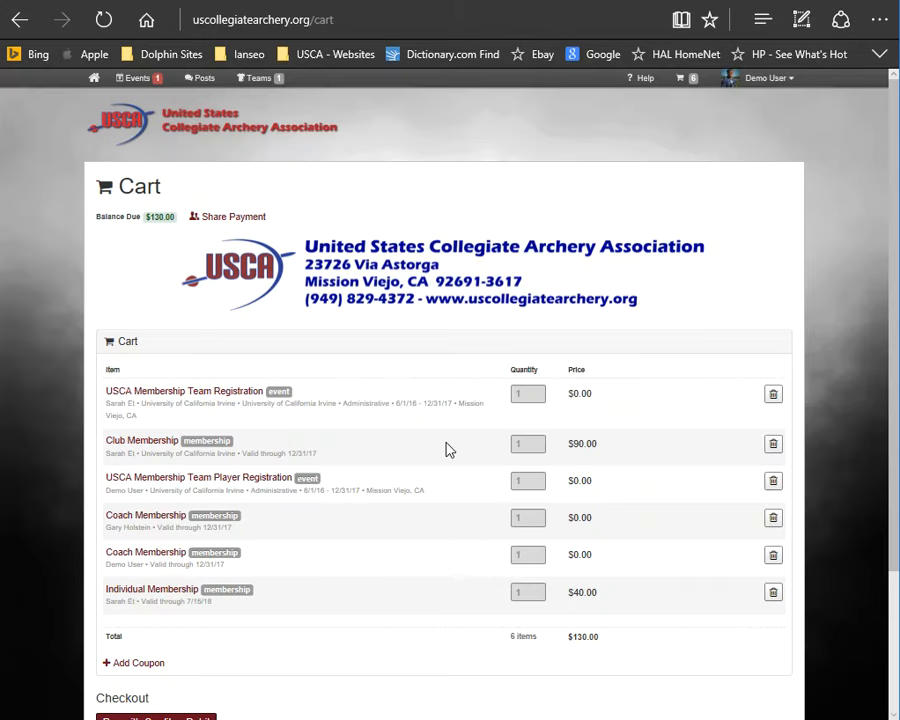
# Step: Open the share payment link for the cart's invoice
pyautogui.click(231, 218)
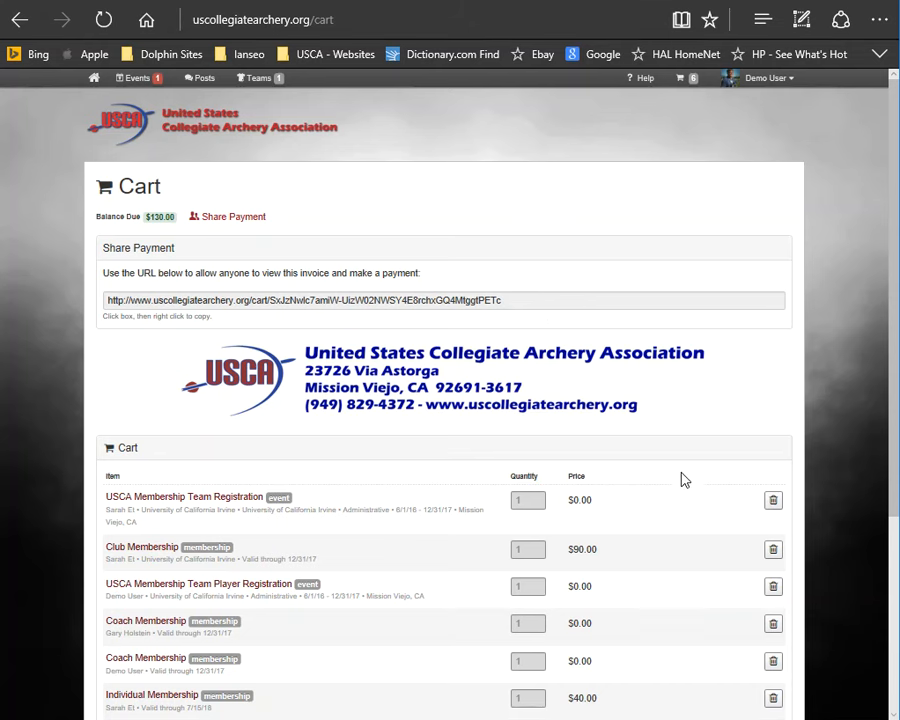
pyautogui.scroll(-3, 679, 375)
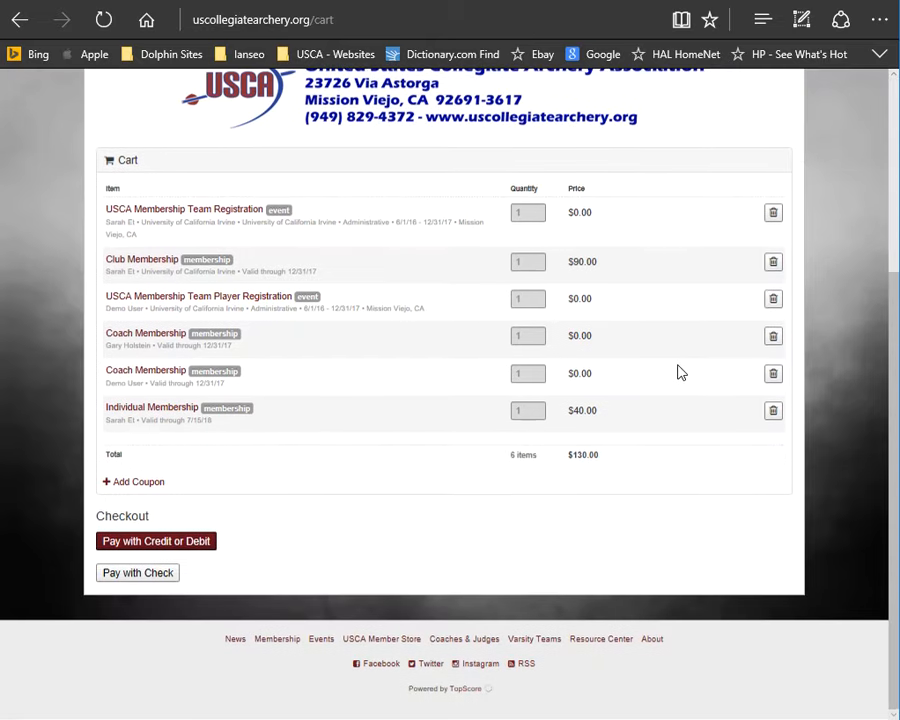
pyautogui.scroll(3, 679, 372)
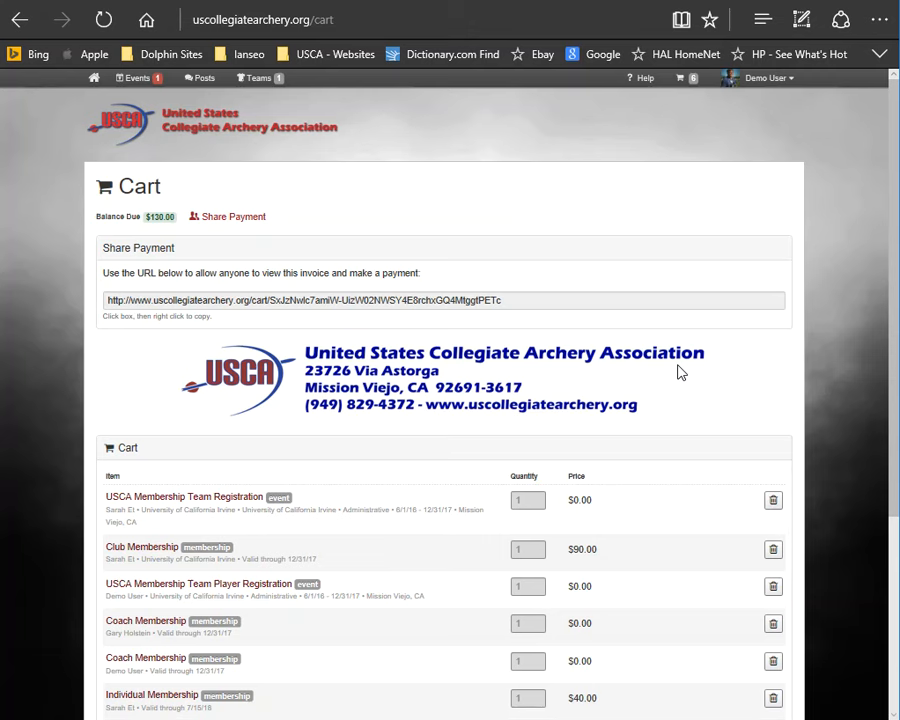
pyautogui.click(136, 130)
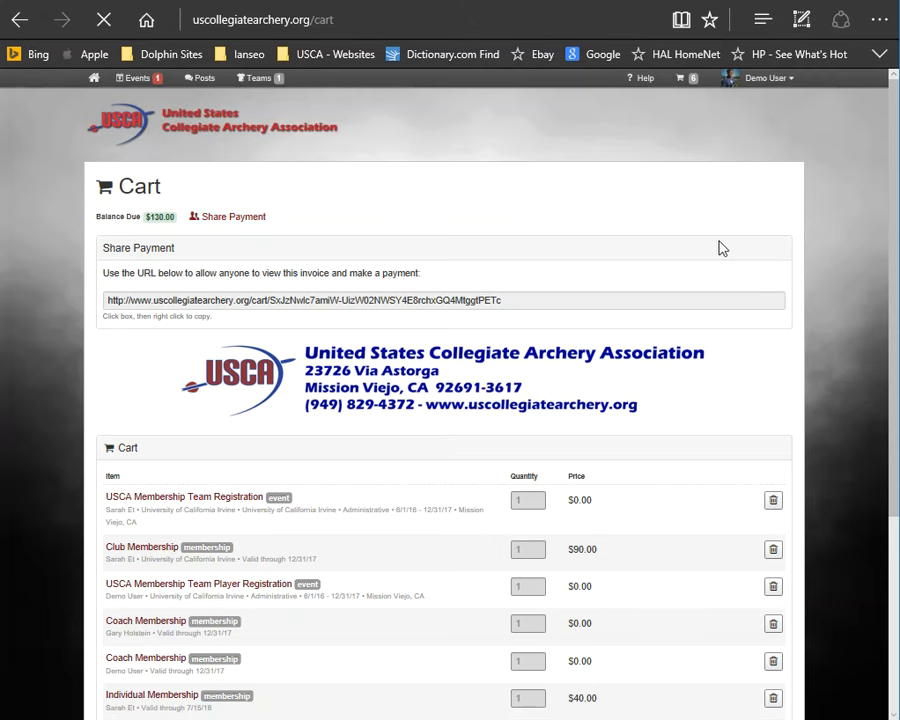